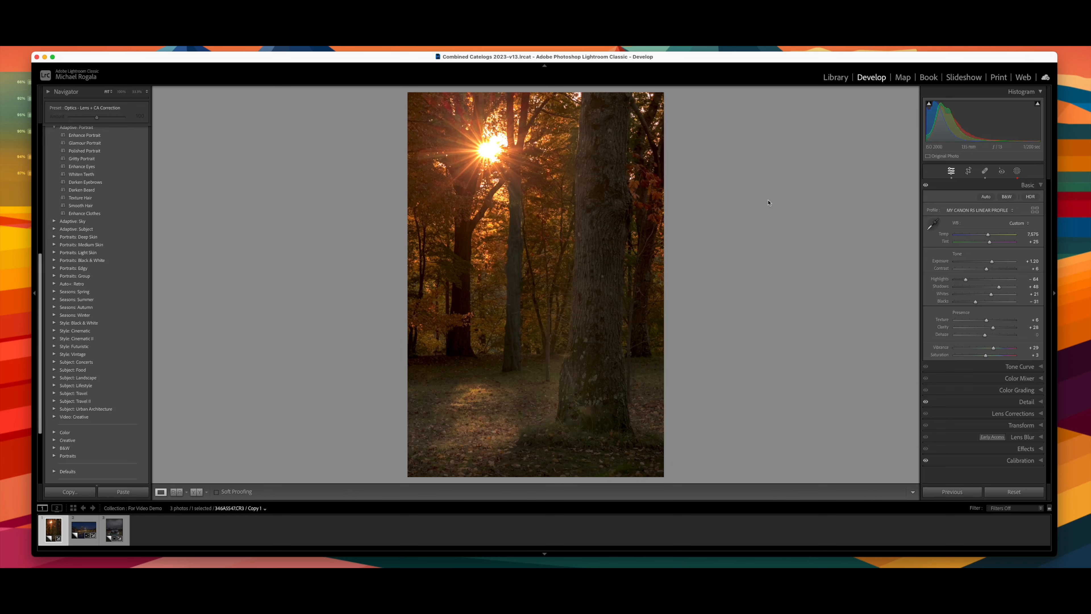
Create a radial gradient mask centred on the sun, extending roughly to the photo's far side edge
{"action": "left_click", "coordinate": [1018, 171]}
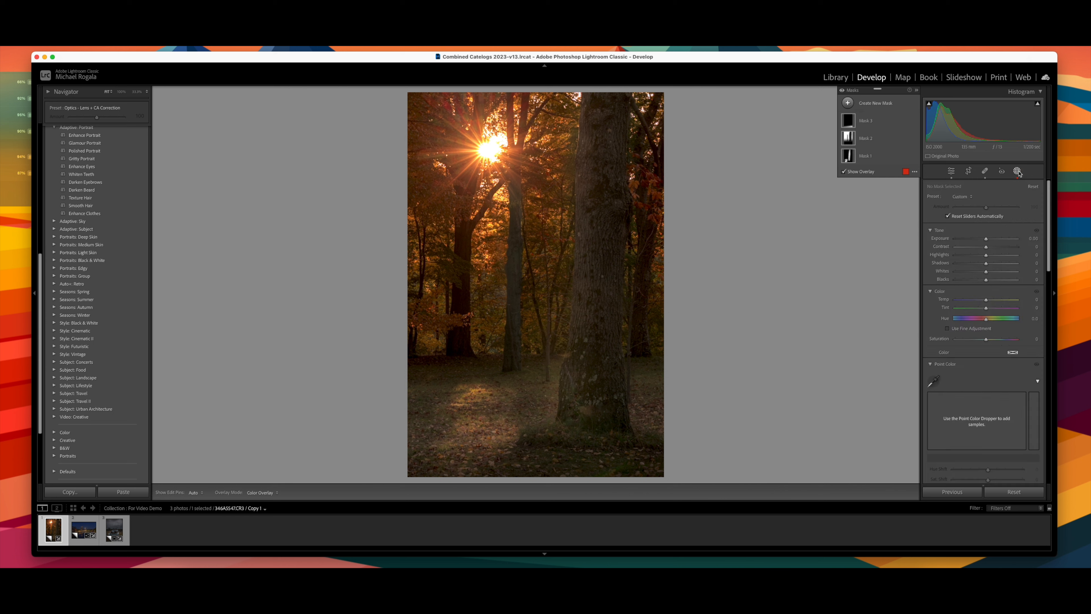
{"action": "left_click", "coordinate": [848, 103]}
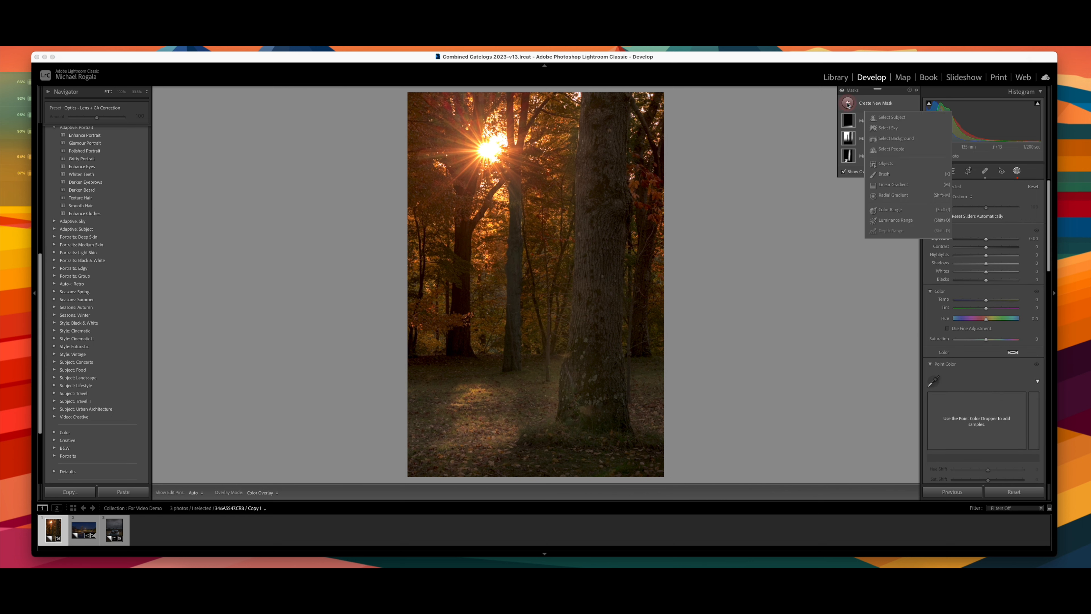
{"action": "left_click", "coordinate": [892, 195]}
{"action": "left_click_drag", "start_coordinate": [484, 148], "coordinate": [655, 306]}
{"action": "left_click_drag", "start_coordinate": [485, 148], "coordinate": [488, 150]}
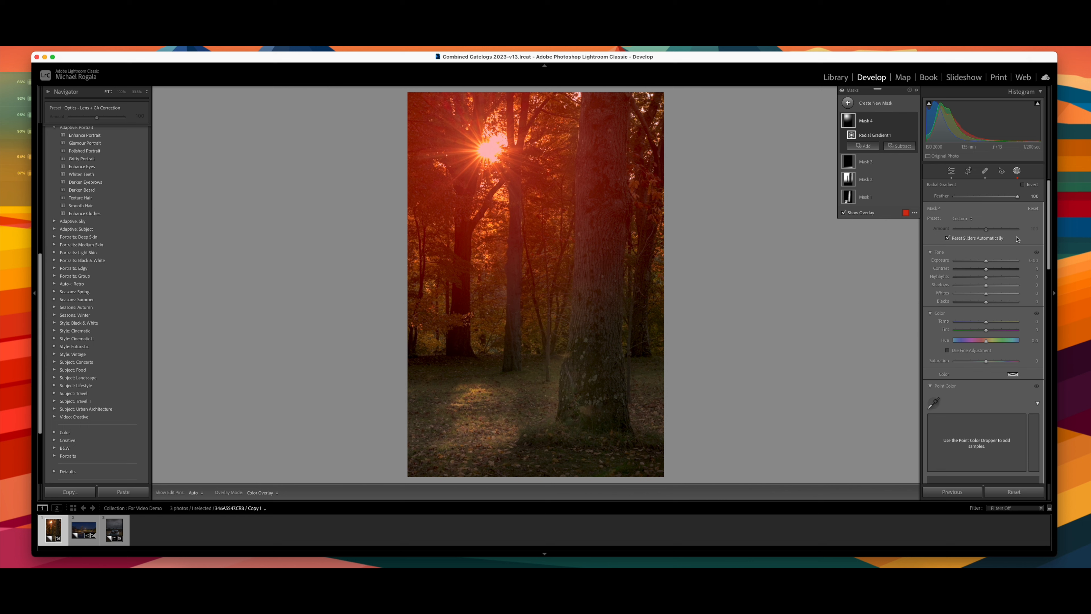
Raise the sun mask's Exposure to about 0.78
{"action": "left_click", "coordinate": [986, 261]}
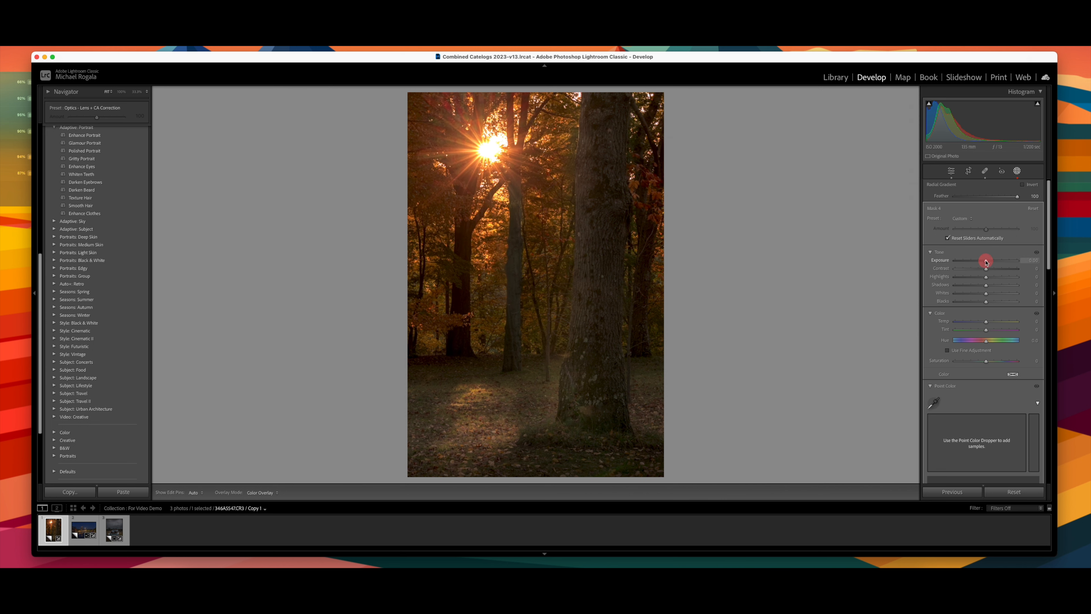
{"action": "left_click_drag", "start_coordinate": [986, 262], "coordinate": [991, 264]}
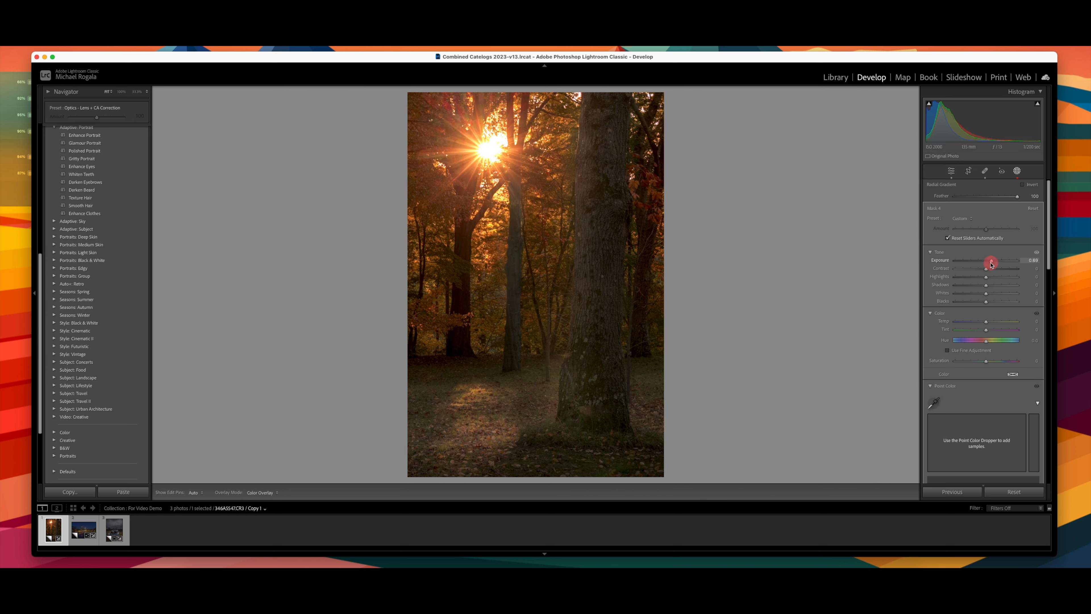
{"action": "left_click_drag", "start_coordinate": [993, 264], "coordinate": [993, 264]}
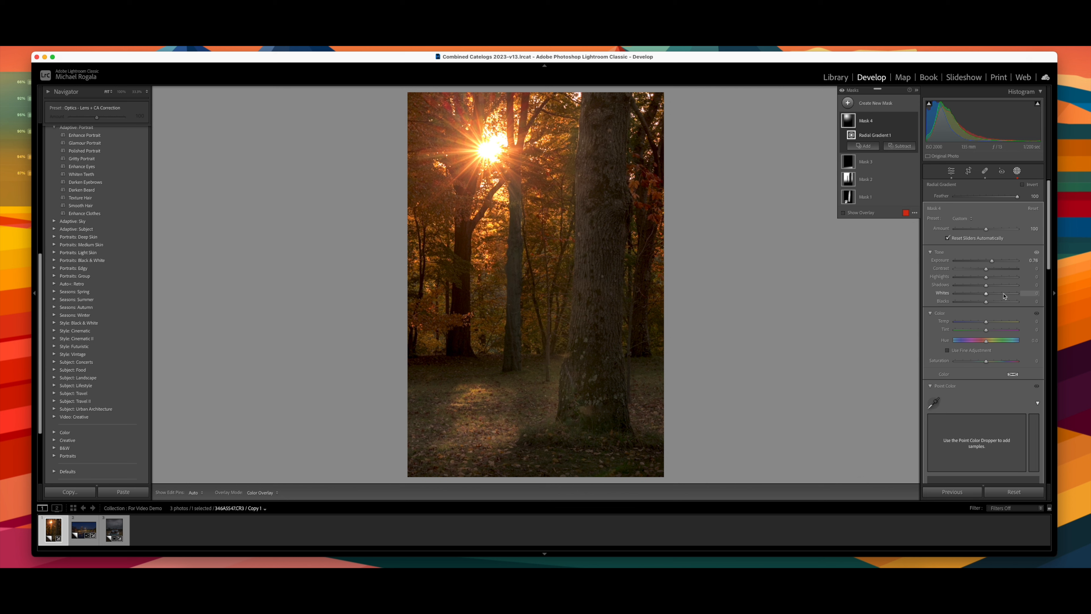
Brighten the tones within the sun mask by setting Whites to 34 and Blacks to 31
{"action": "left_click", "coordinate": [987, 295]}
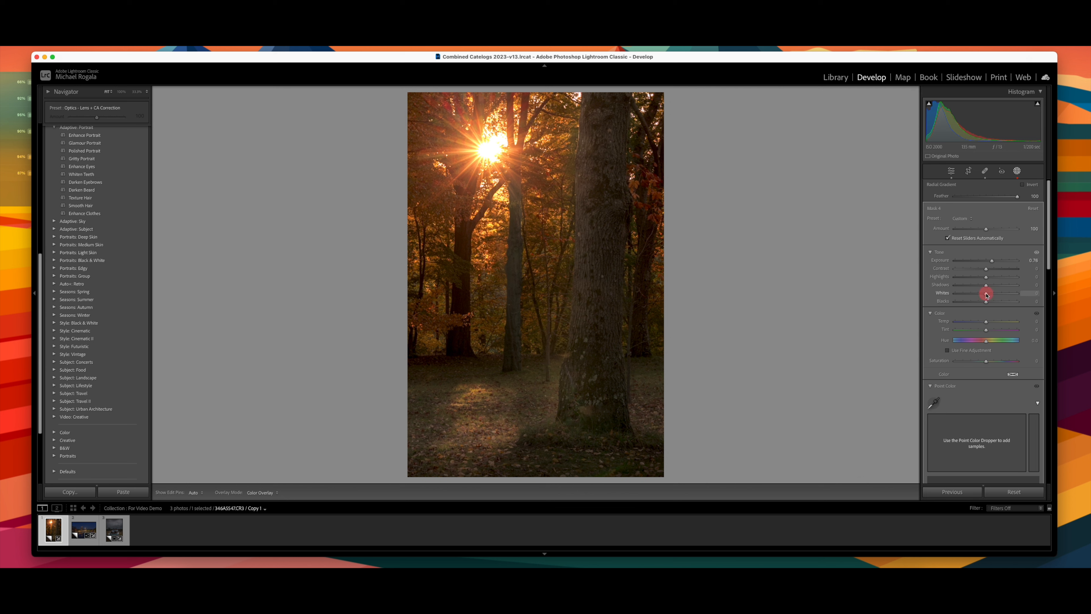
{"action": "left_click_drag", "start_coordinate": [987, 295], "coordinate": [998, 295]}
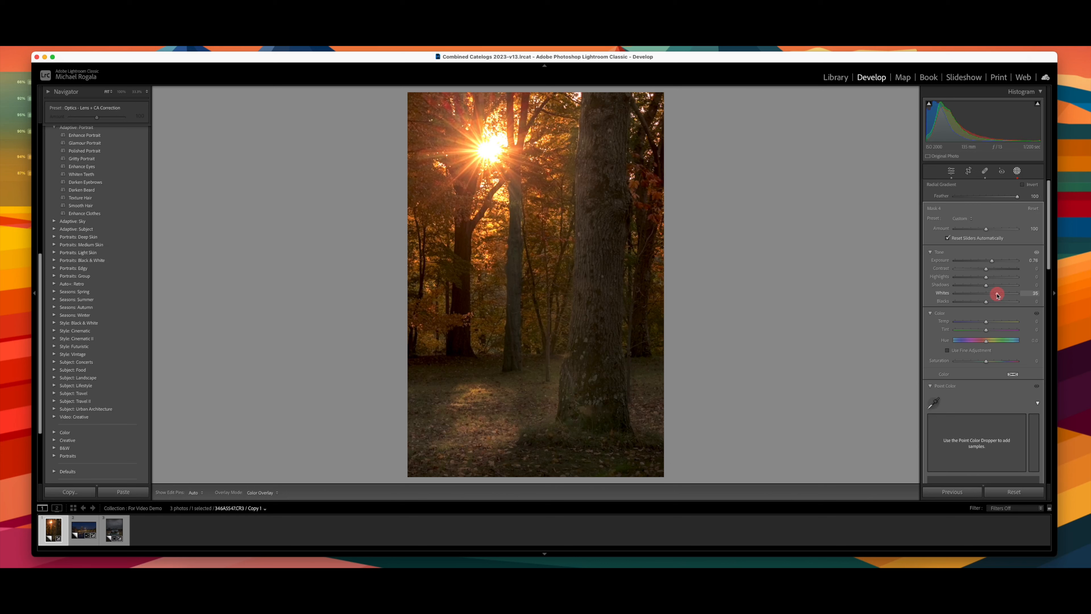
{"action": "left_click_drag", "start_coordinate": [998, 295], "coordinate": [996, 295]}
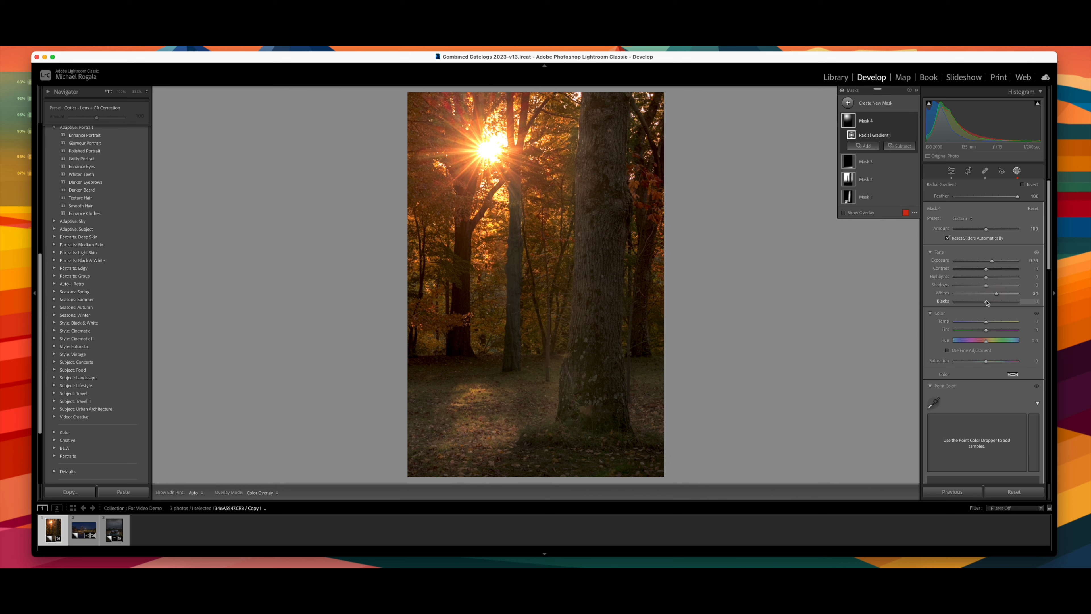
{"action": "left_click_drag", "start_coordinate": [987, 302], "coordinate": [1006, 302]}
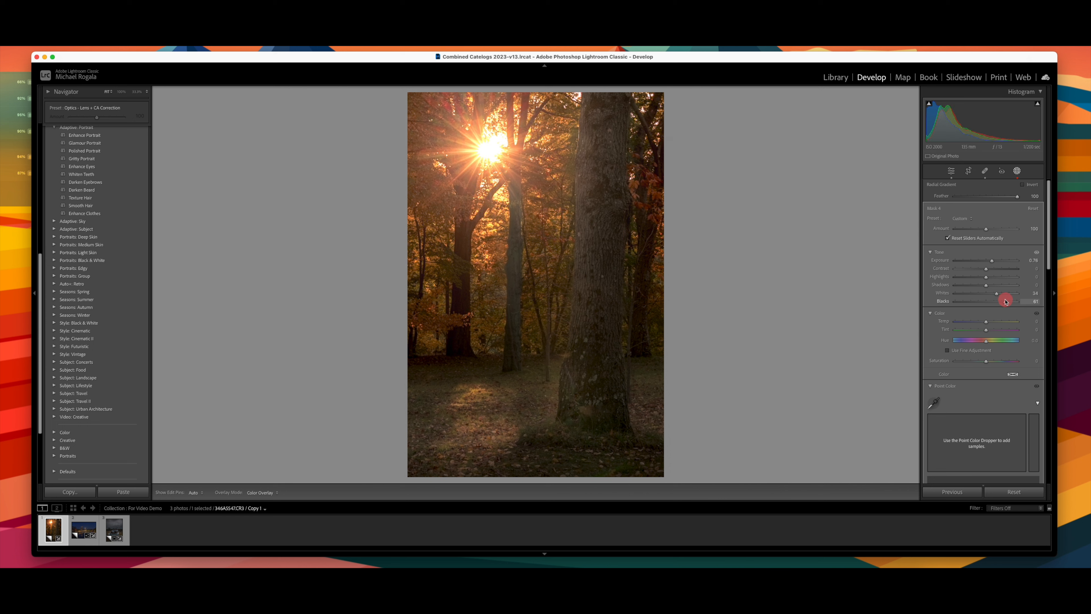
{"action": "left_click_drag", "start_coordinate": [1005, 302], "coordinate": [998, 300]}
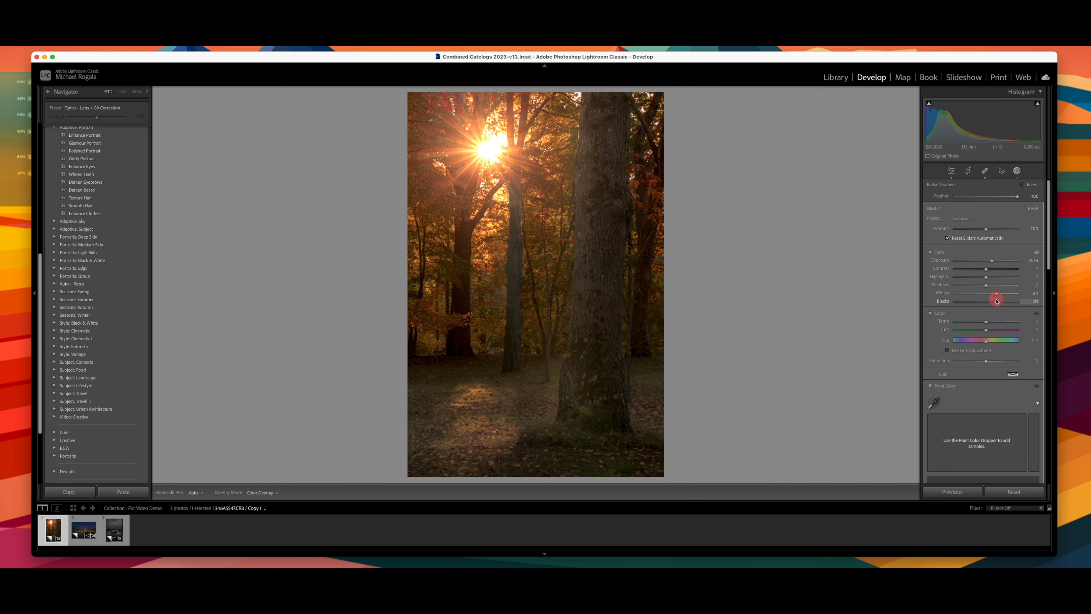
{"action": "left_click_drag", "start_coordinate": [996, 301], "coordinate": [997, 301]}
Soften the light around the sun by lowering the mask's Clarity to -17 and Dehaze to about -38
{"action": "scroll", "coordinate": [988, 348], "scroll_direction": "down", "scroll_amount": 10}
{"action": "scroll", "coordinate": [988, 351], "scroll_direction": "down", "scroll_amount": 2}
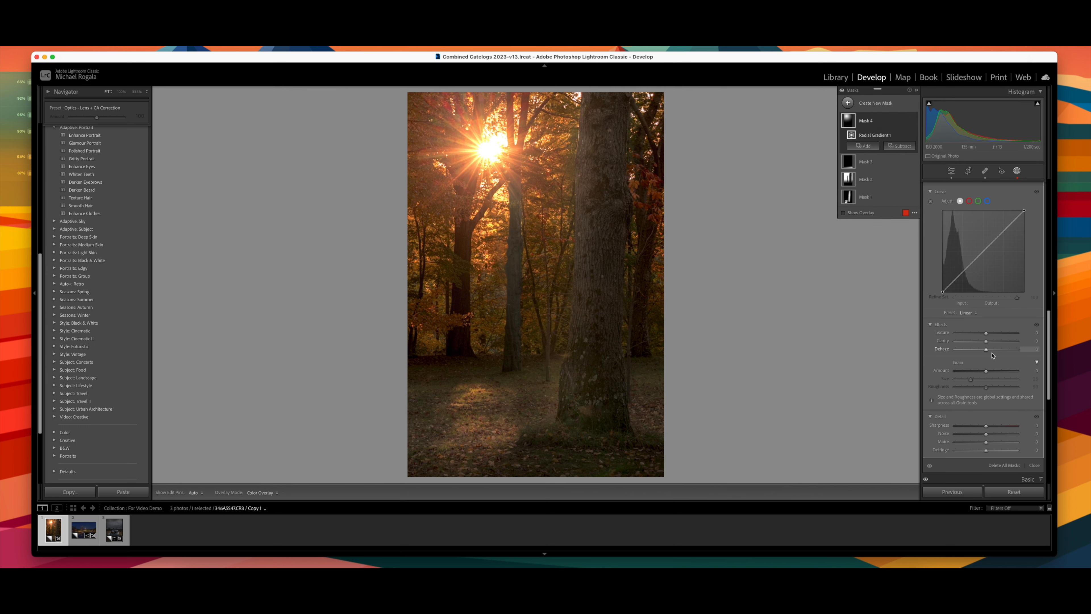
{"action": "left_click_drag", "start_coordinate": [987, 343], "coordinate": [983, 342]}
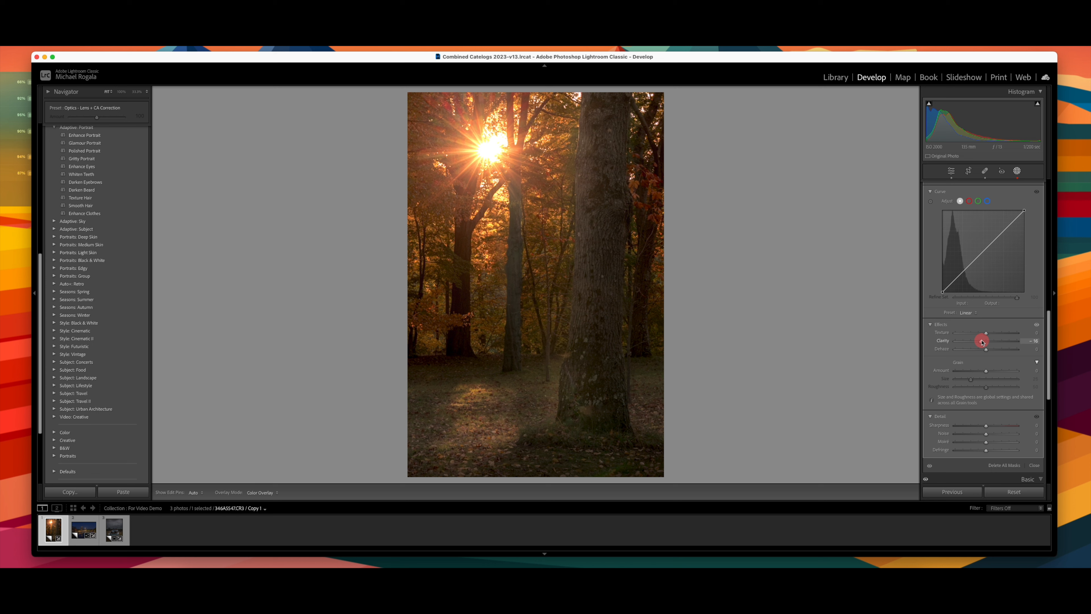
{"action": "left_click_drag", "start_coordinate": [982, 342], "coordinate": [981, 341]}
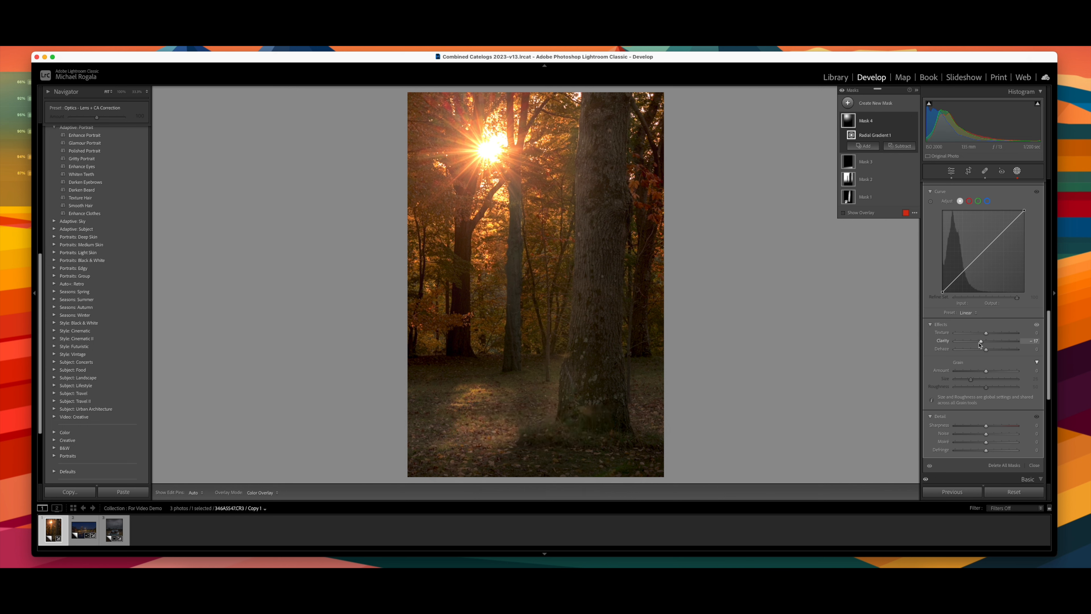
{"action": "left_click_drag", "start_coordinate": [987, 351], "coordinate": [976, 352]}
Warm the sun mask's Temp, set Tint to -11, and ease Exposure to about 0.63 and Whites to about 28
{"action": "scroll", "coordinate": [1002, 316], "scroll_direction": "up", "scroll_amount": 5}
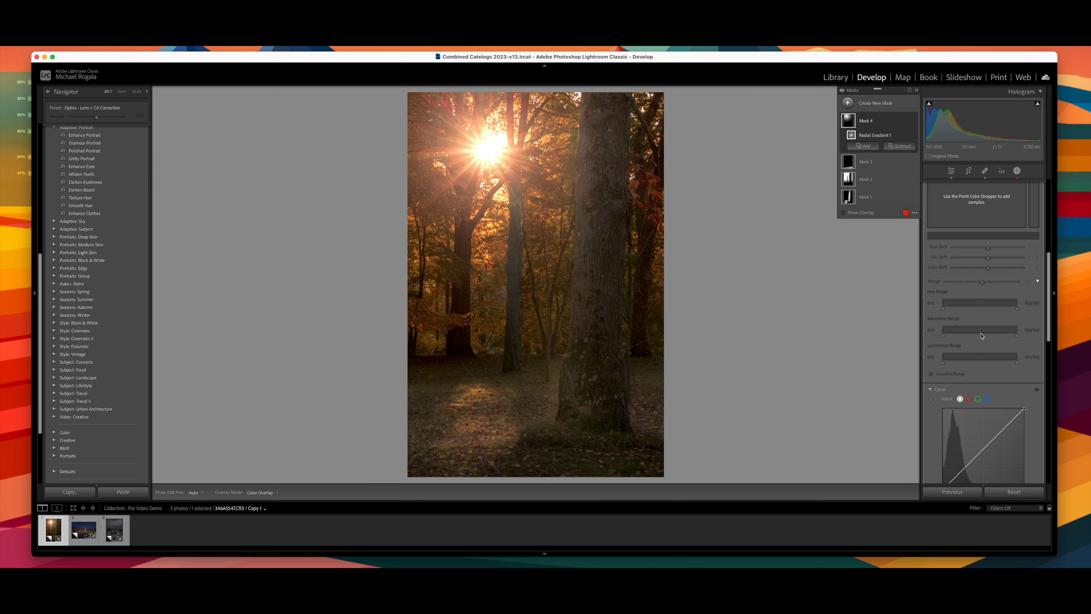
{"action": "scroll", "coordinate": [987, 327], "scroll_direction": "up", "scroll_amount": 5}
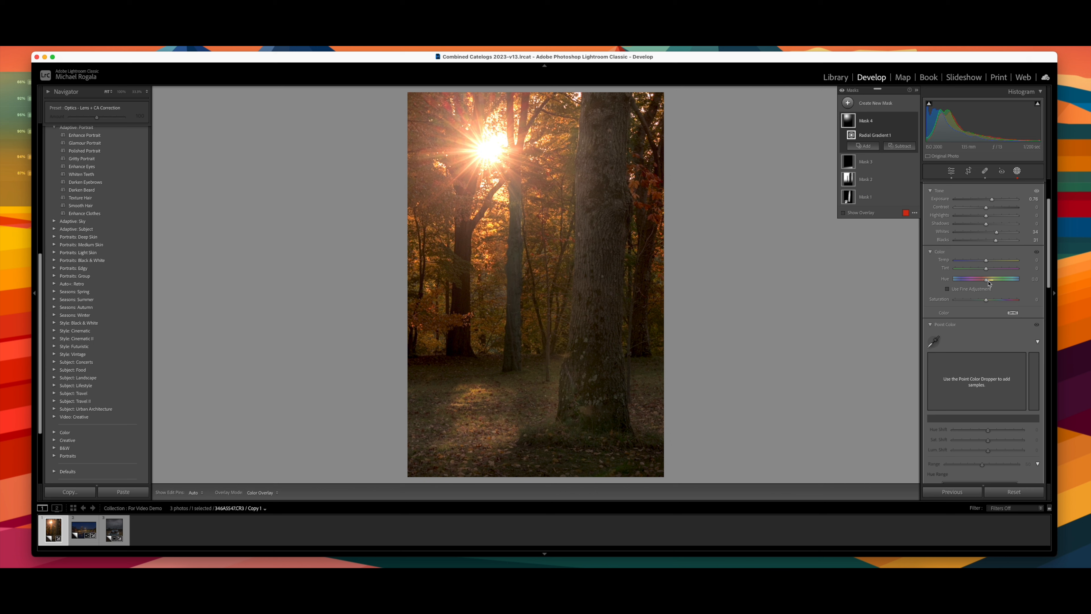
{"action": "left_click_drag", "start_coordinate": [986, 261], "coordinate": [983, 270]}
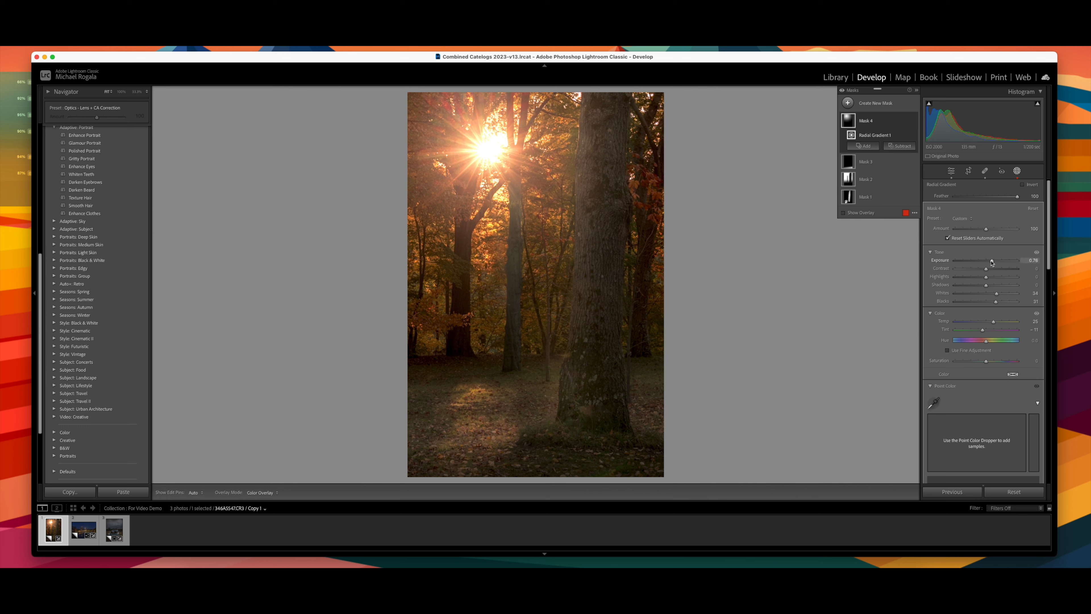
{"action": "left_click_drag", "start_coordinate": [991, 263], "coordinate": [996, 295]}
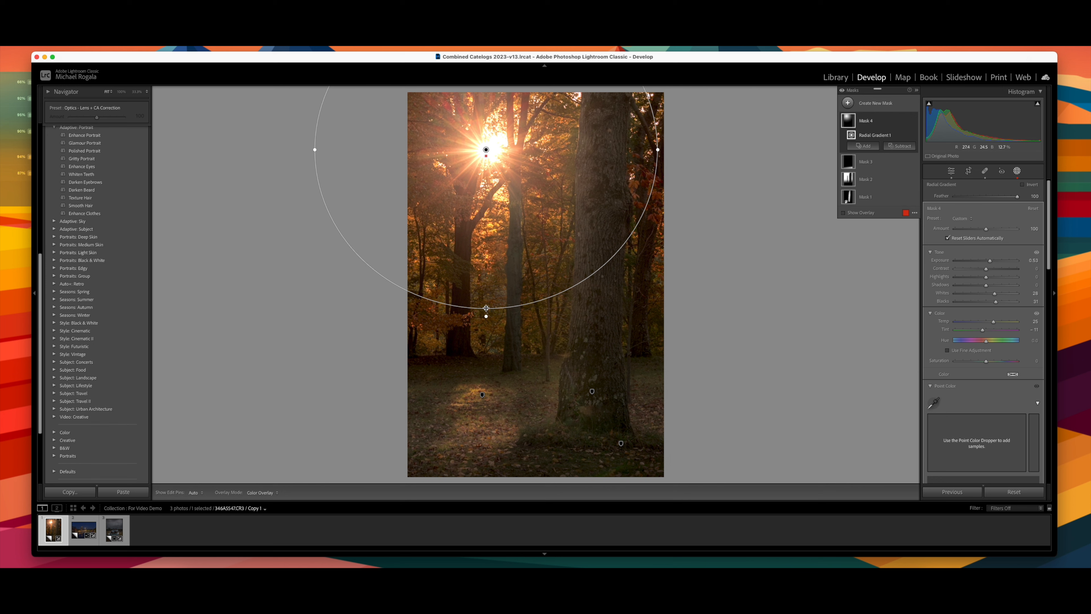
Narrow the sun's radial gradient, stretch it down towards the forest floor, and set its Feather to about 79
{"action": "left_click_drag", "start_coordinate": [315, 149], "coordinate": [345, 150]}
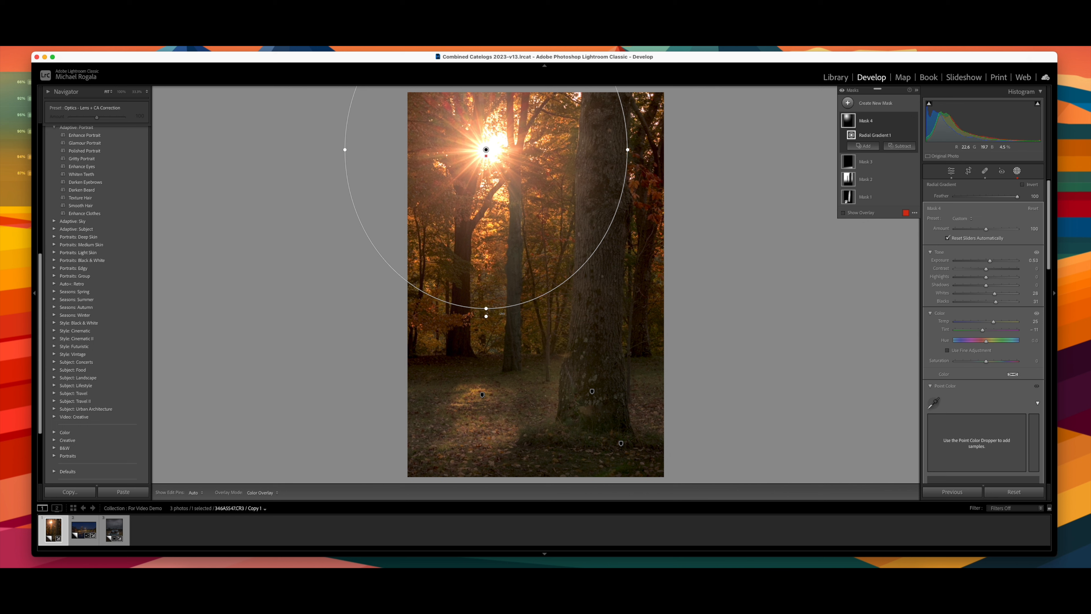
{"action": "left_click_drag", "start_coordinate": [486, 309], "coordinate": [486, 359]}
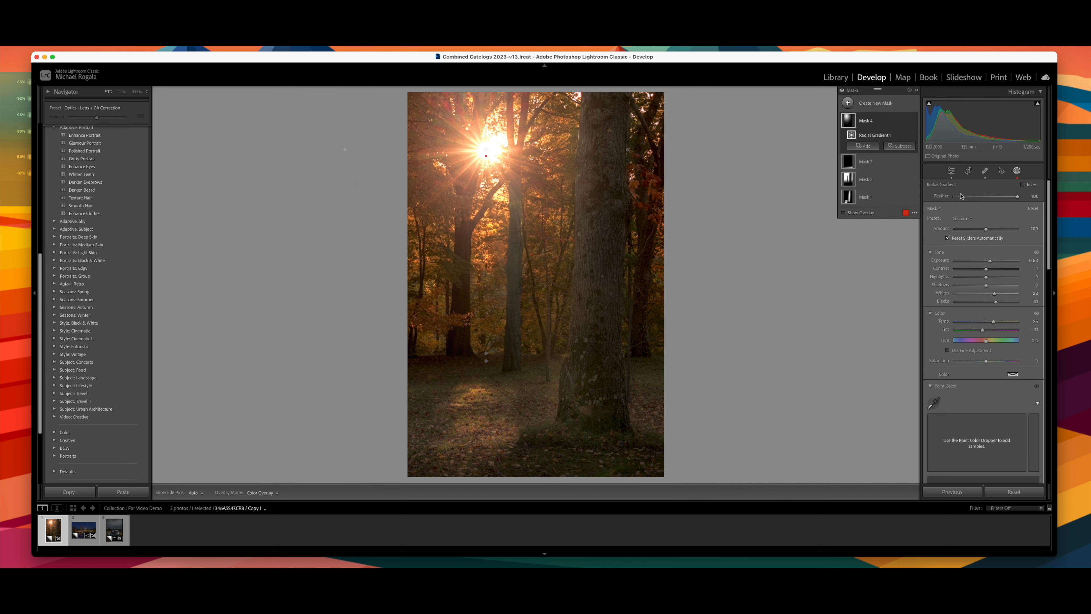
{"action": "left_click_drag", "start_coordinate": [1018, 196], "coordinate": [1007, 202]}
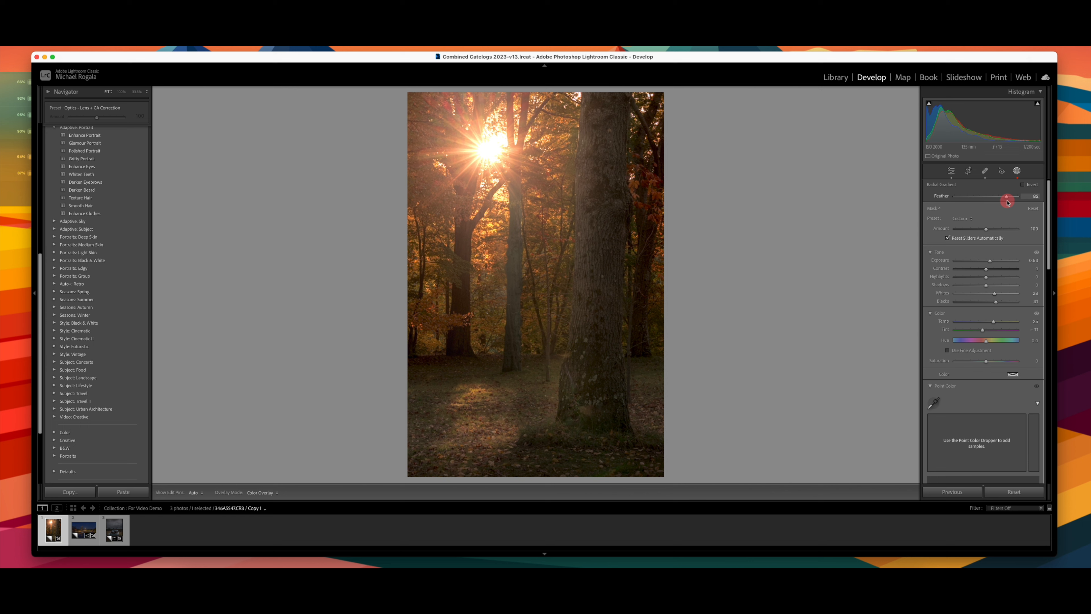
{"action": "left_click_drag", "start_coordinate": [1008, 202], "coordinate": [1004, 203]}
{"action": "left_click_drag", "start_coordinate": [1005, 203], "coordinate": [1005, 204]}
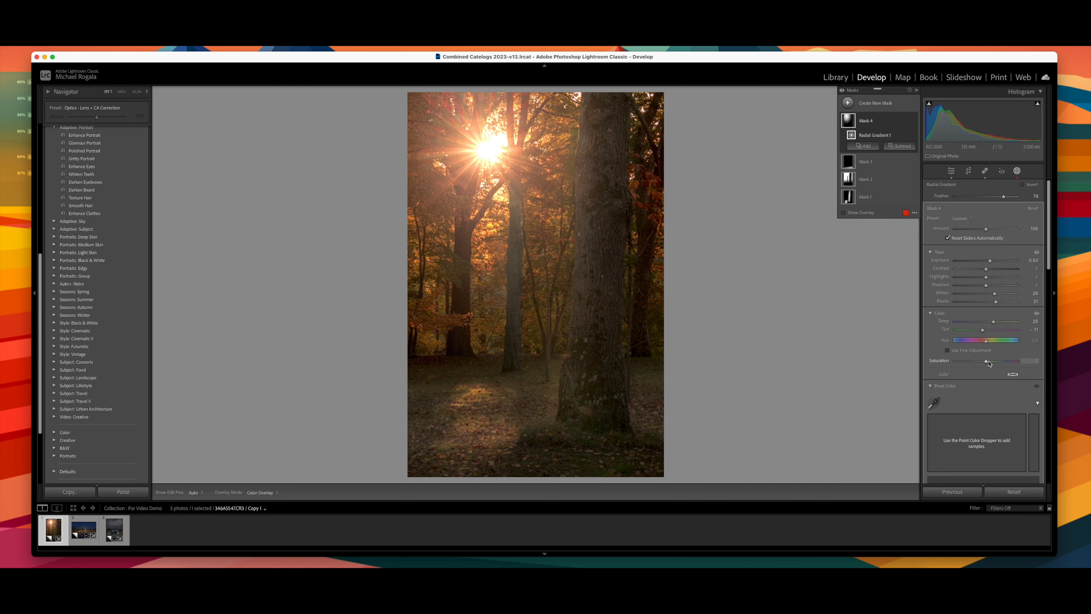
Raise the sun mask's Saturation to 7
{"action": "left_click_drag", "start_coordinate": [987, 362], "coordinate": [989, 362]}
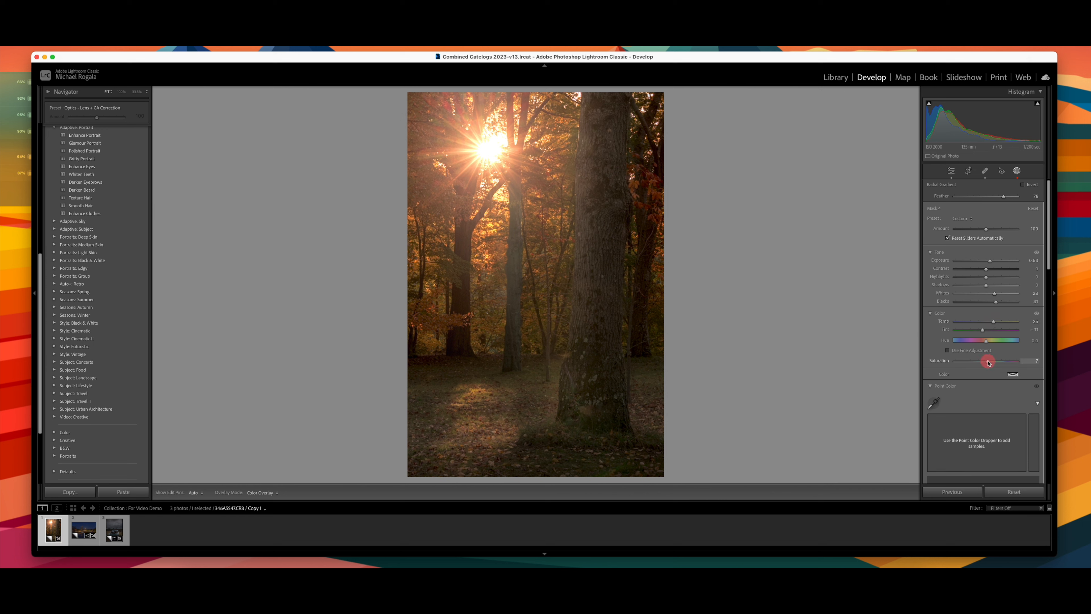
{"action": "scroll", "coordinate": [1002, 341], "scroll_direction": "down", "scroll_amount": 5}
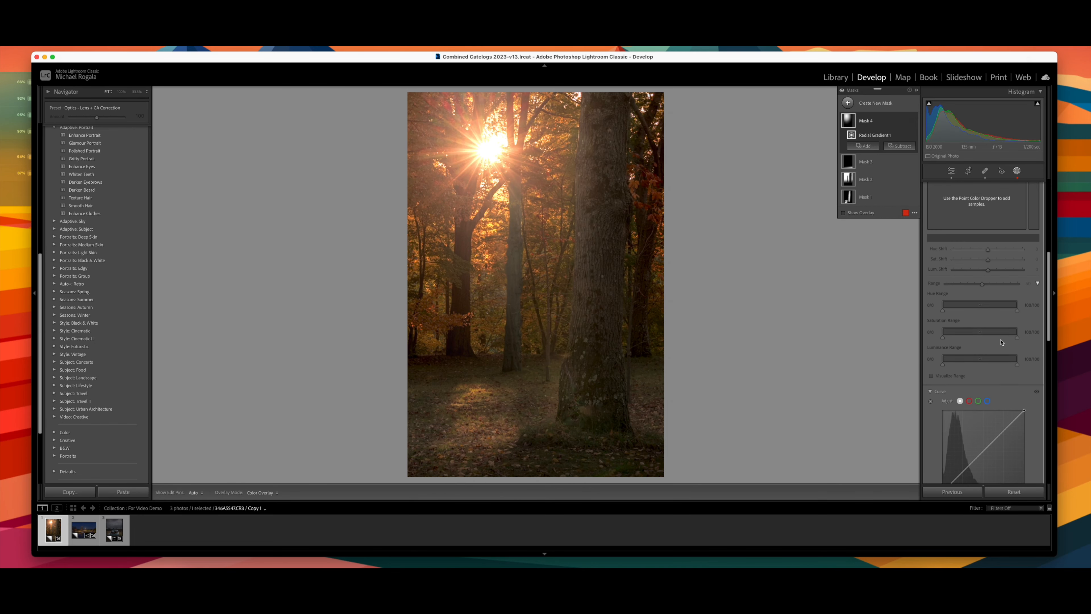
{"action": "scroll", "coordinate": [1002, 342], "scroll_direction": "down", "scroll_amount": 2}
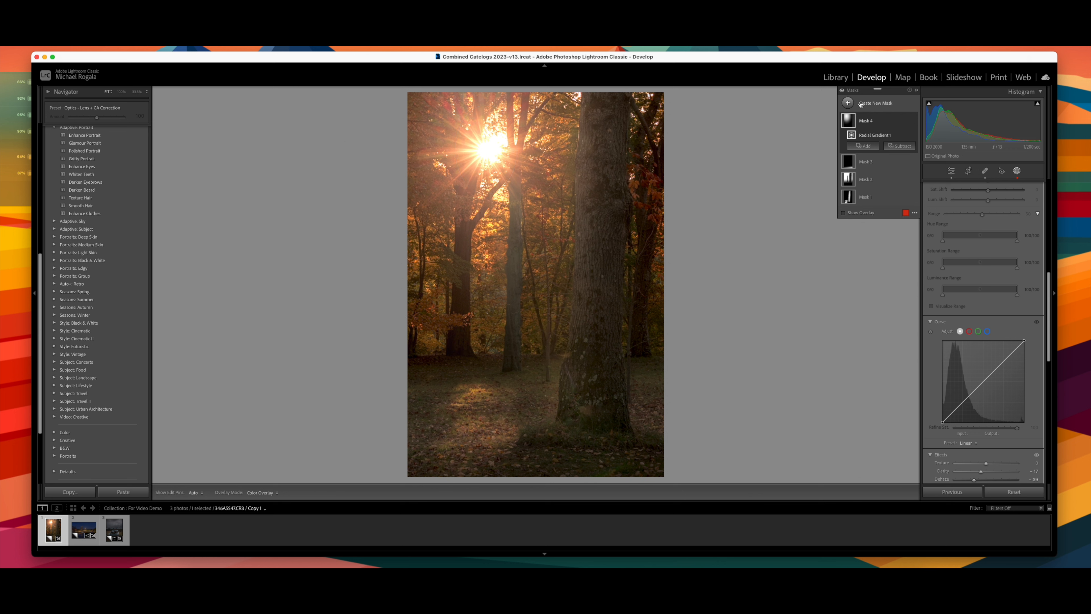
Add a second radial gradient mask as an upright oval centred on the photo and reaching its edges
{"action": "left_click", "coordinate": [847, 103]}
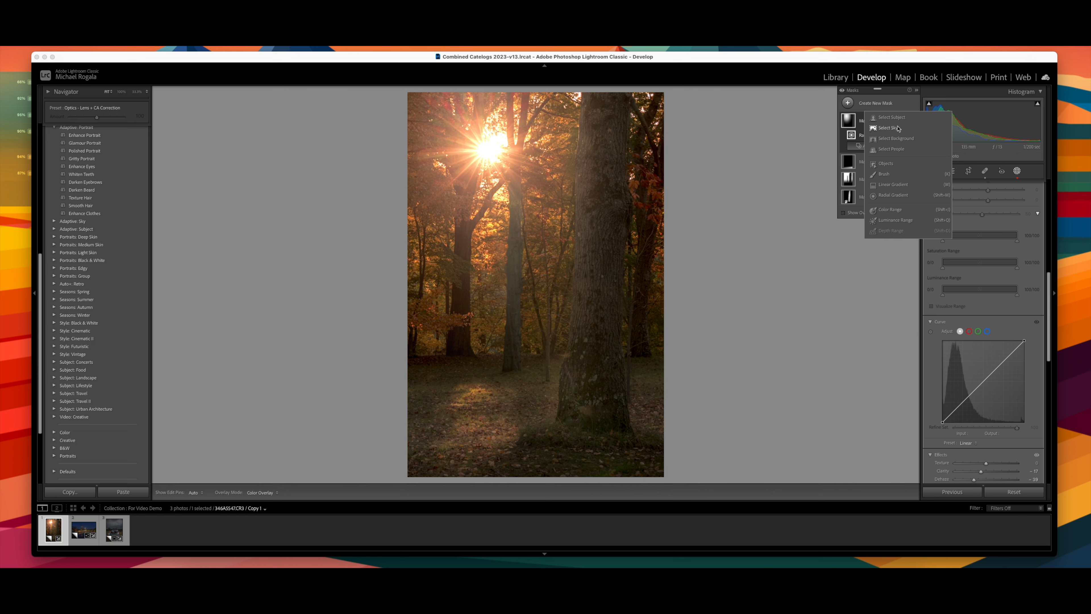
{"action": "left_click", "coordinate": [892, 195]}
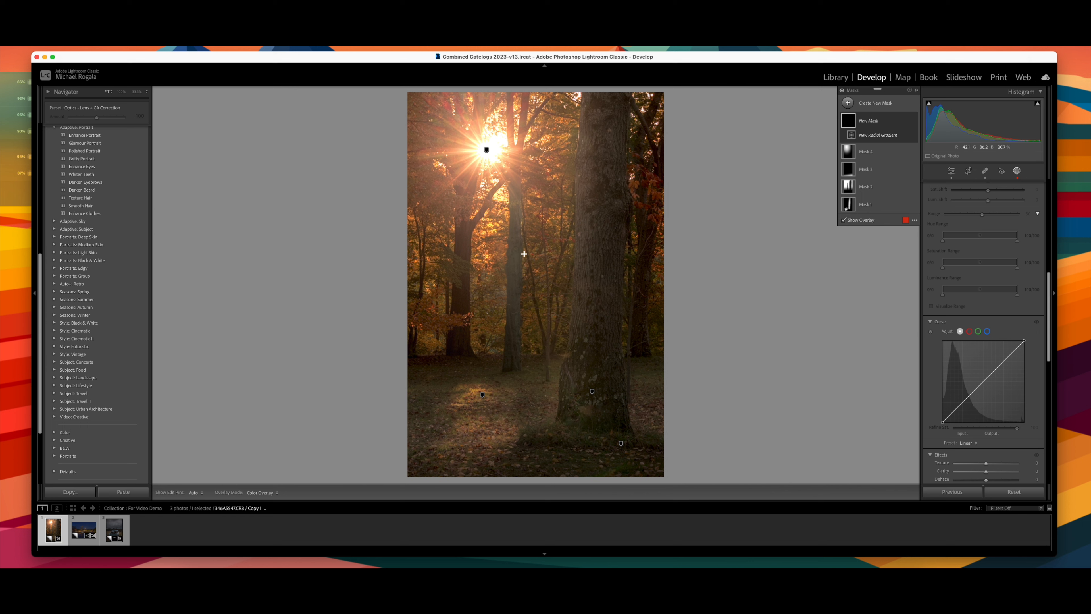
{"action": "left_click_drag", "start_coordinate": [524, 254], "coordinate": [658, 446]}
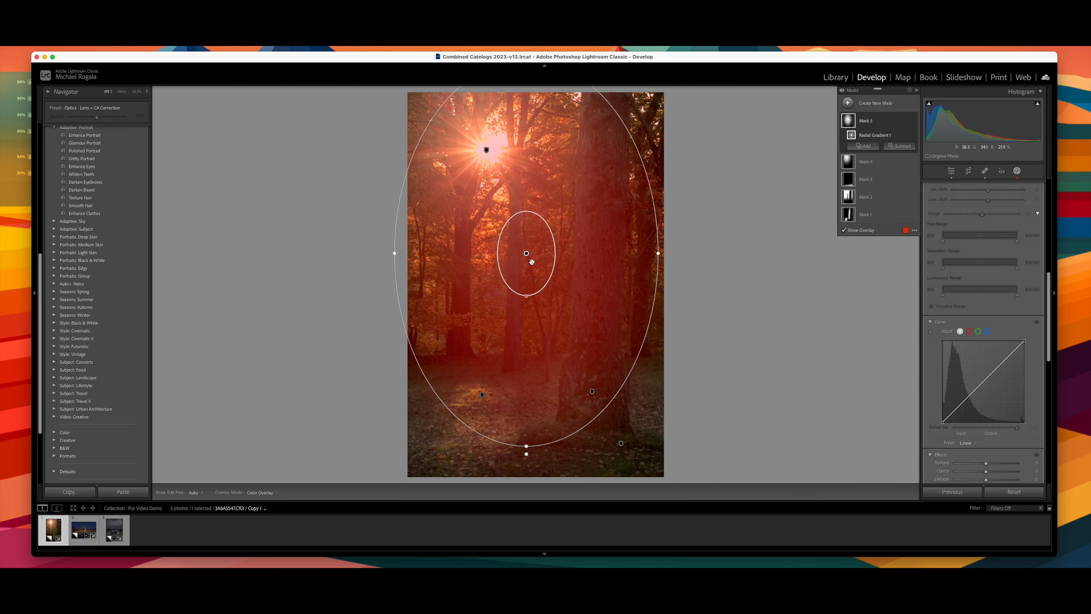
{"action": "left_click_drag", "start_coordinate": [532, 261], "coordinate": [535, 284]}
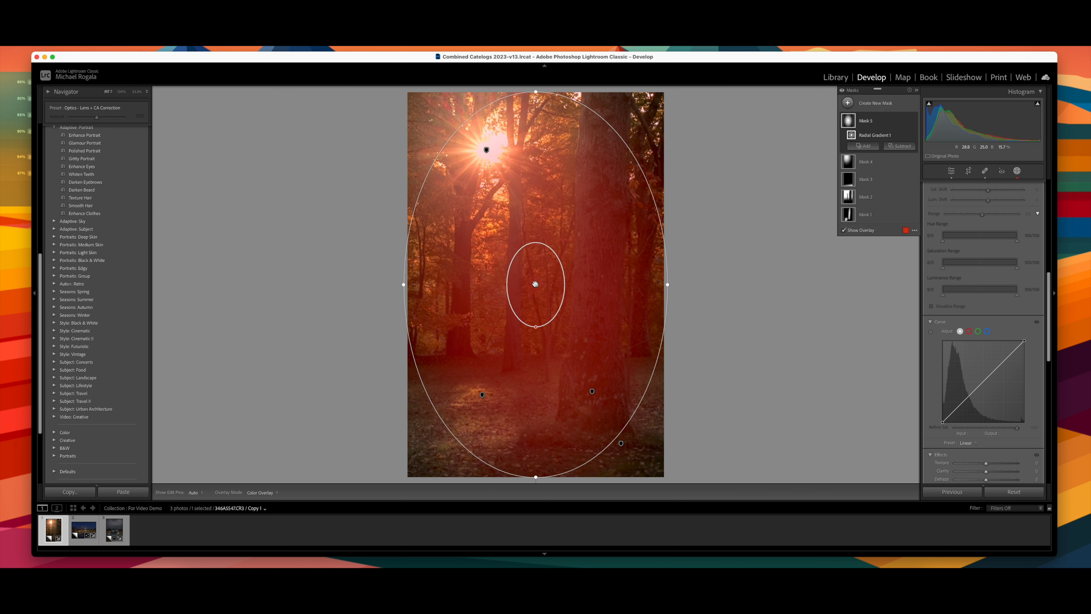
{"action": "left_click_drag", "start_coordinate": [403, 284], "coordinate": [409, 285]}
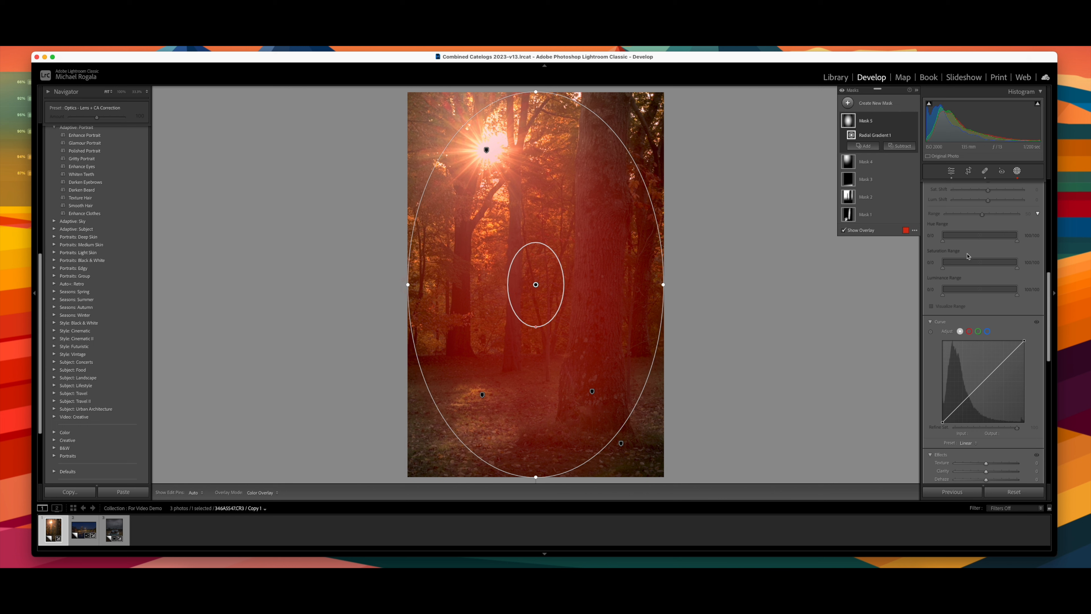
Set the new oval gradient's Feather to 52 and invert it to affect the photo's outer areas
{"action": "scroll", "coordinate": [1009, 198], "scroll_direction": "up", "scroll_amount": 10}
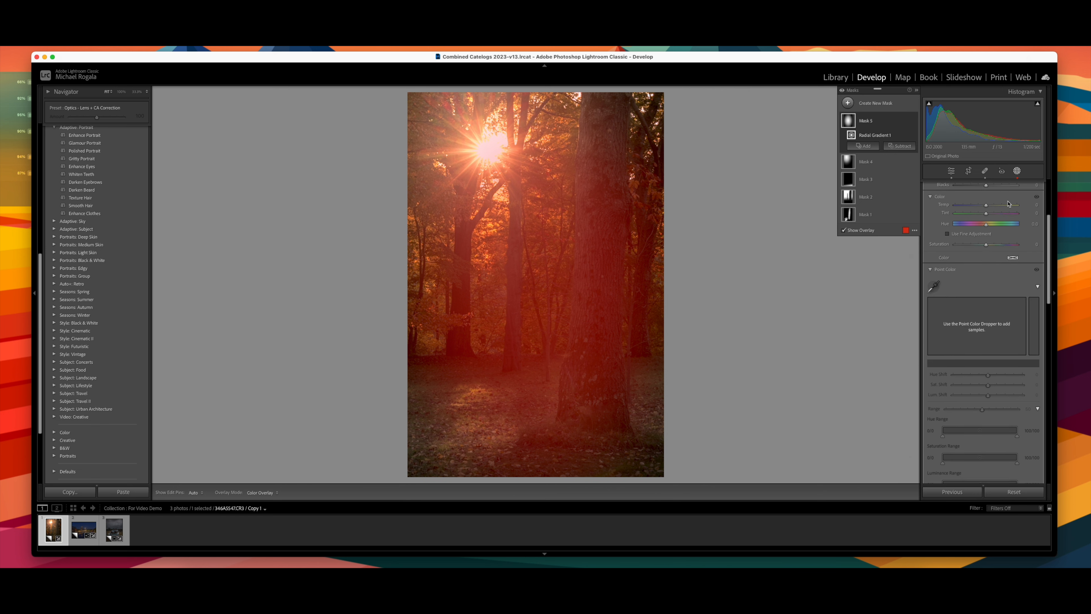
{"action": "left_click_drag", "start_coordinate": [1004, 198], "coordinate": [988, 206]}
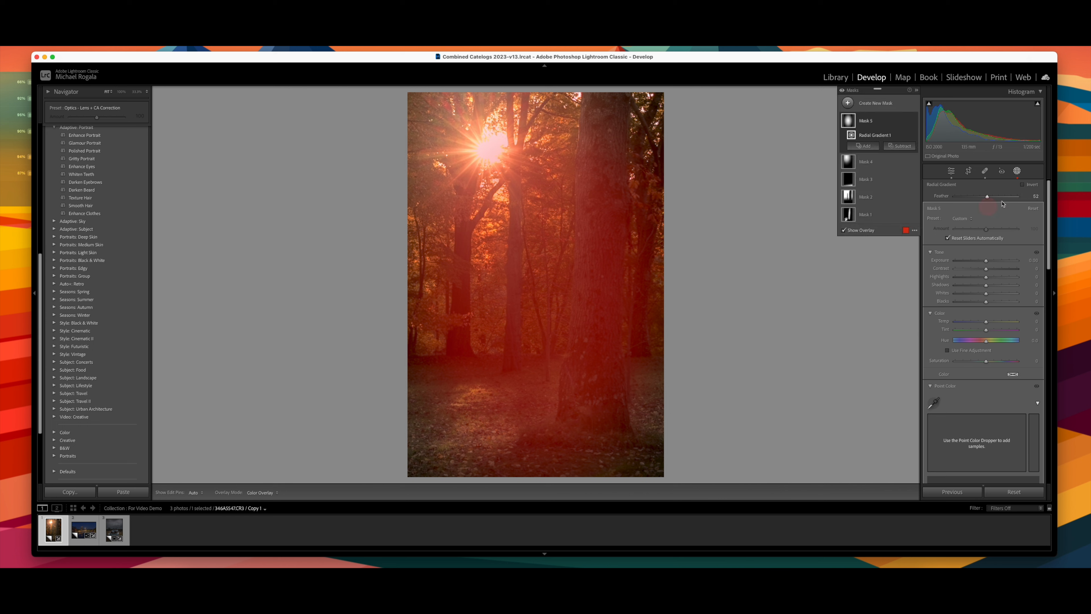
{"action": "left_click", "coordinate": [1024, 185]}
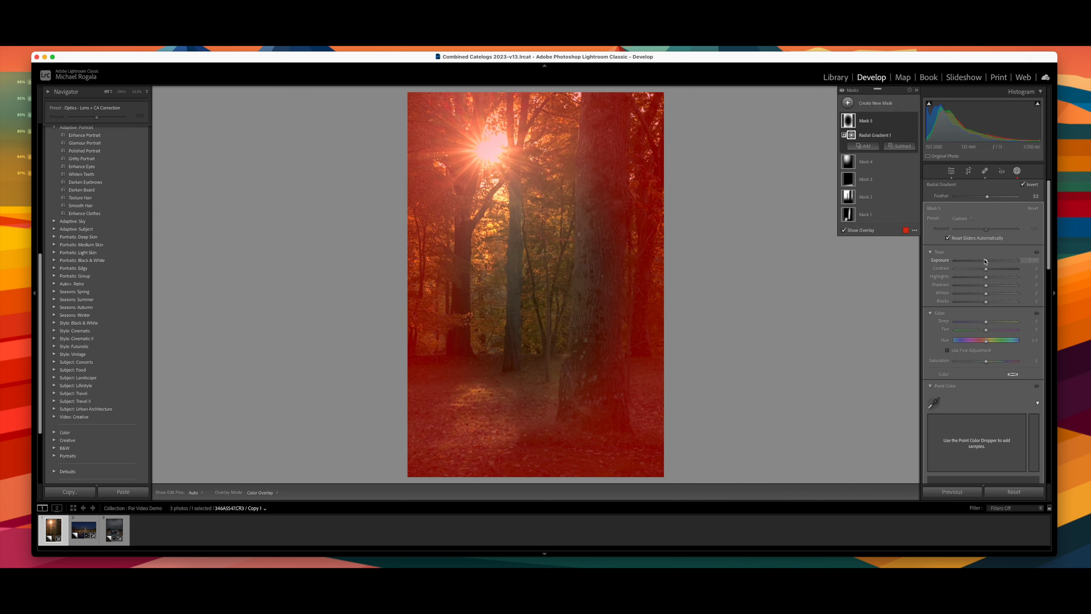
Darken the photo's edges by lowering the inverted mask's Exposure to about -0.9
{"action": "left_click_drag", "start_coordinate": [989, 264], "coordinate": [982, 267]}
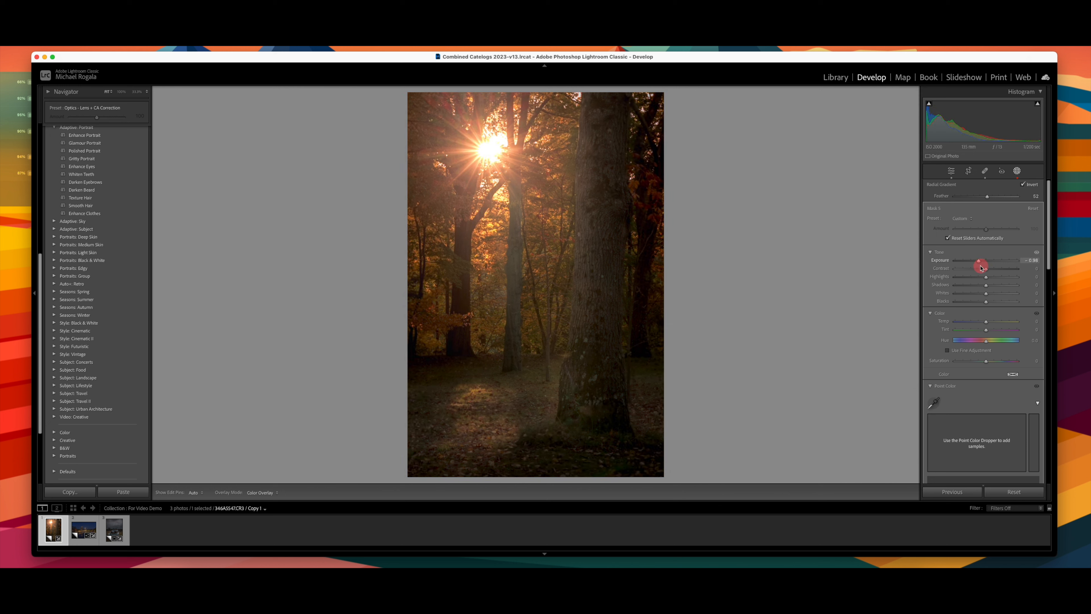
{"action": "left_click_drag", "start_coordinate": [980, 268], "coordinate": [980, 262]}
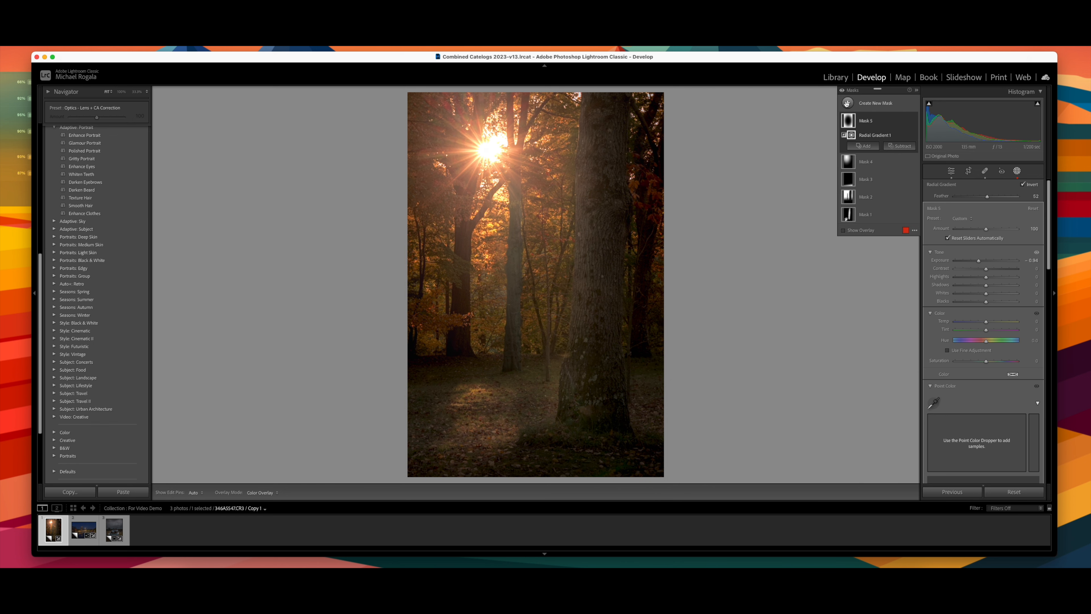
Add another radial gradient mask as an upright oval over the middle of the forest photo and set its Feather to 70
{"action": "left_click", "coordinate": [855, 146]}
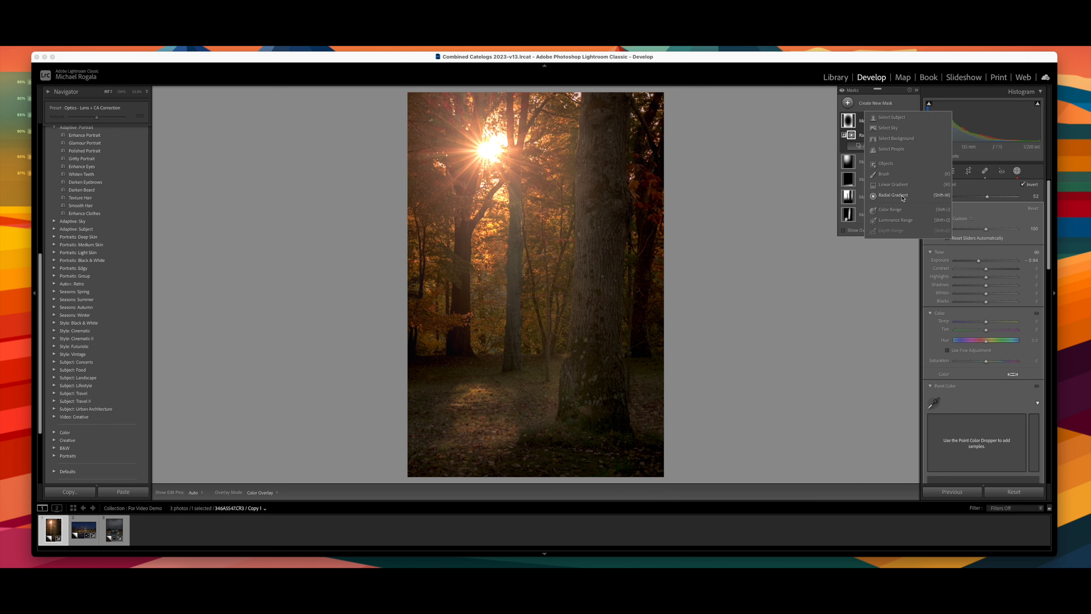
{"action": "left_click", "coordinate": [902, 196]}
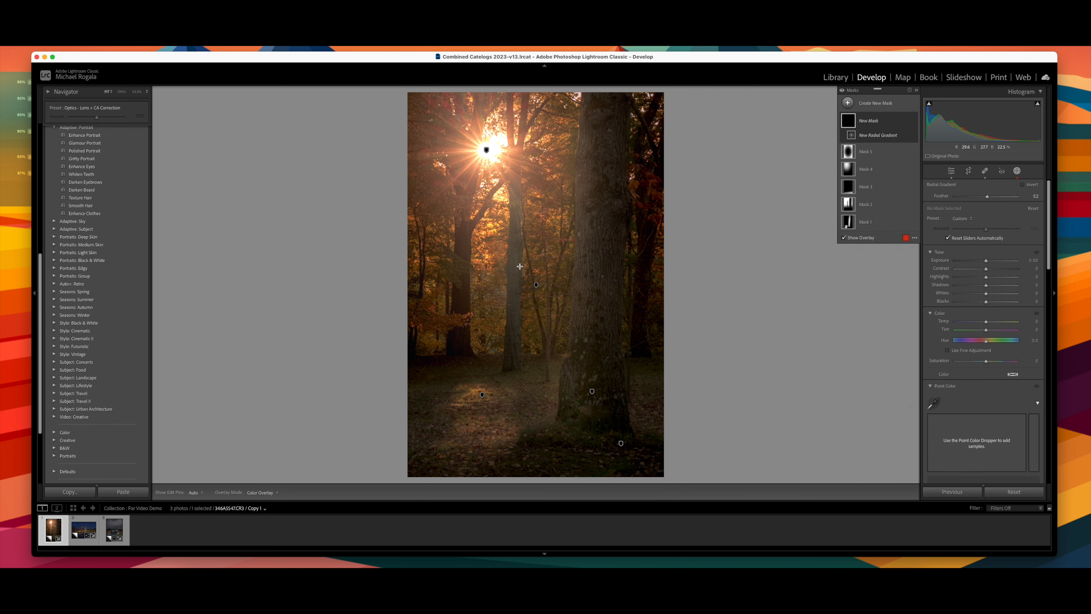
{"action": "left_click_drag", "start_coordinate": [528, 283], "coordinate": [614, 400]}
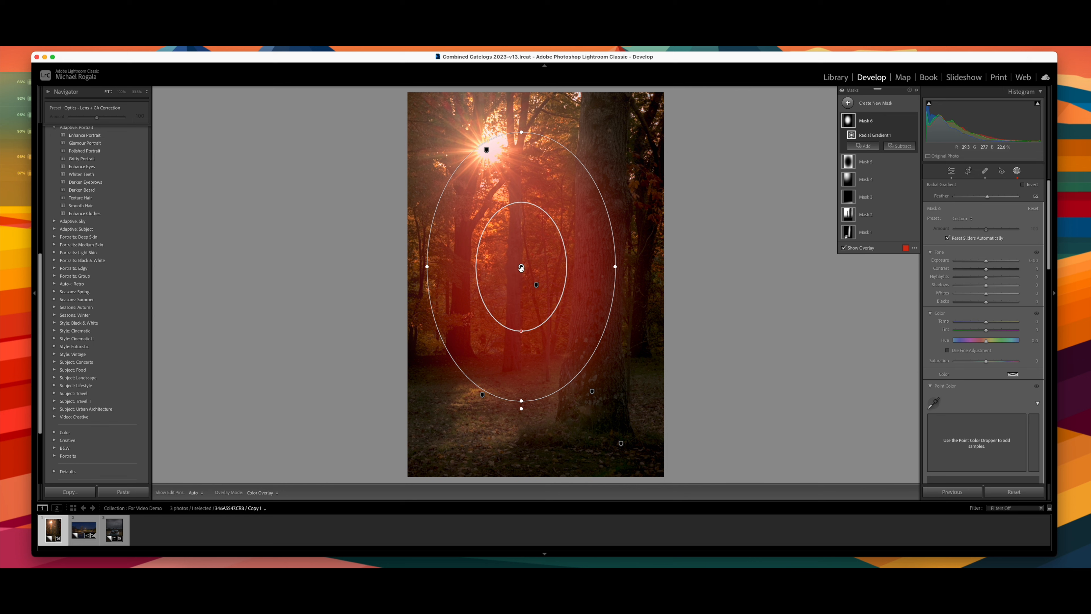
{"action": "left_click_drag", "start_coordinate": [522, 270], "coordinate": [521, 292]}
{"action": "left_click_drag", "start_coordinate": [987, 197], "coordinate": [999, 201]}
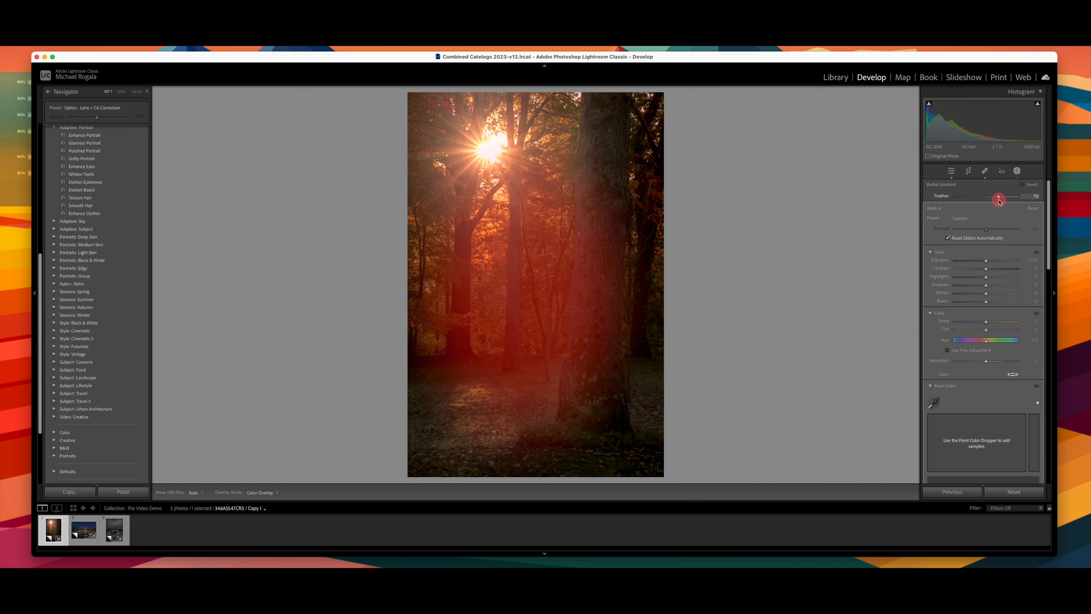
Set the central oval mask's Exposure to 0.57 and Temp to 14, raise its Whites slightly, and close masking
{"action": "left_click_drag", "start_coordinate": [986, 261], "coordinate": [990, 262]}
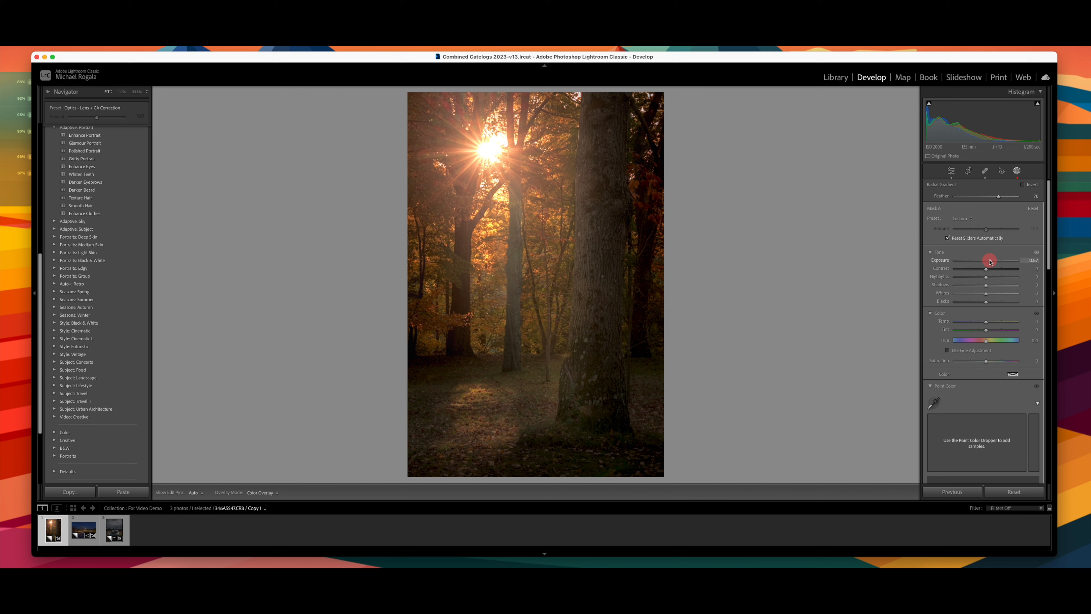
{"action": "left_click_drag", "start_coordinate": [990, 261], "coordinate": [987, 332]}
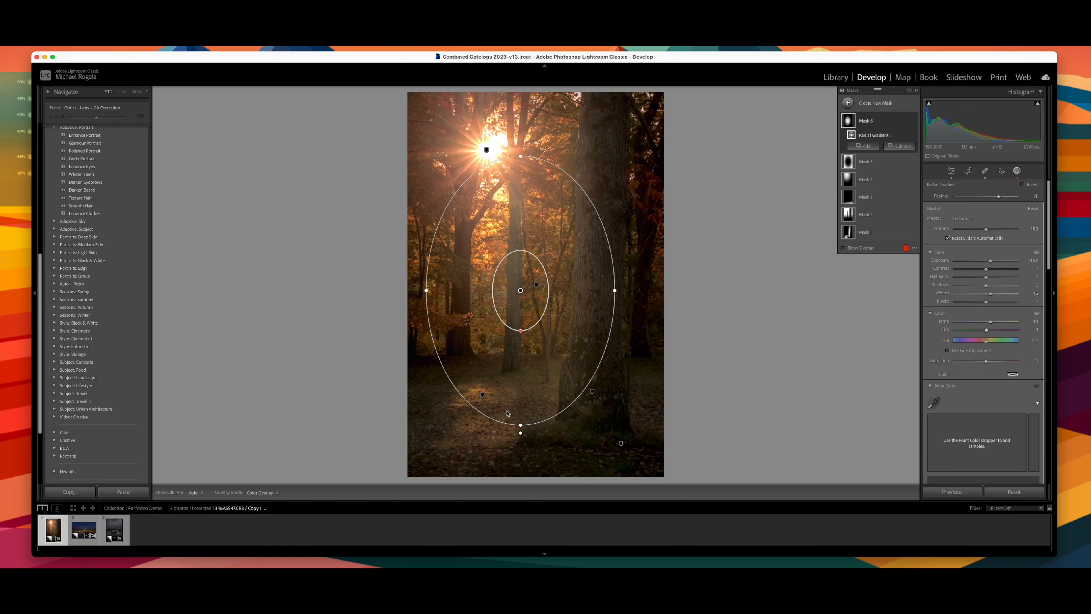
{"action": "scroll", "coordinate": [1027, 301], "scroll_direction": "down", "scroll_amount": 5}
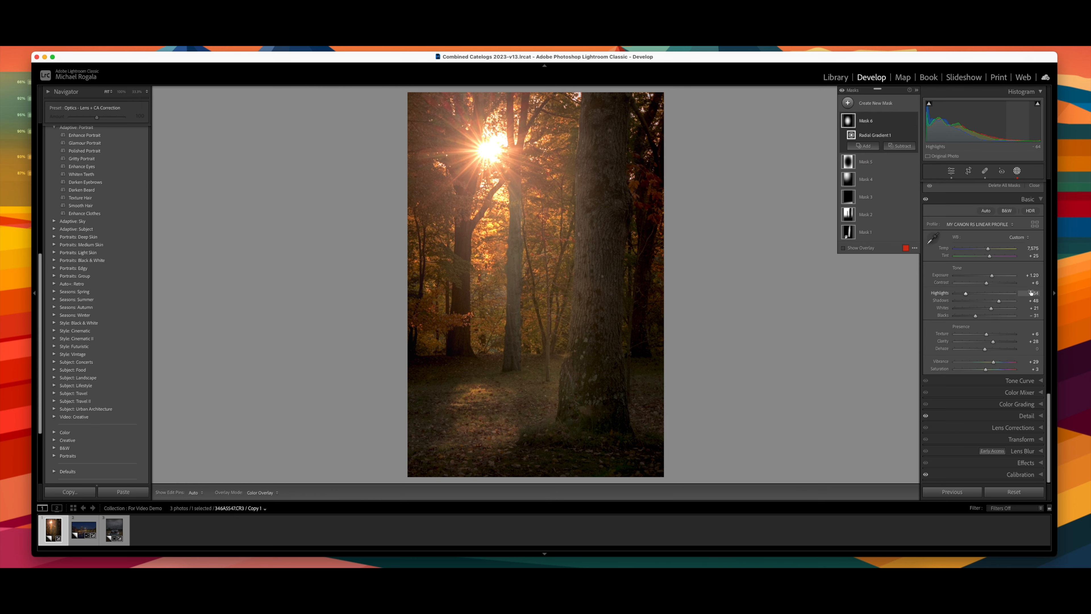
{"action": "scroll", "coordinate": [1031, 297], "scroll_direction": "up", "scroll_amount": 3}
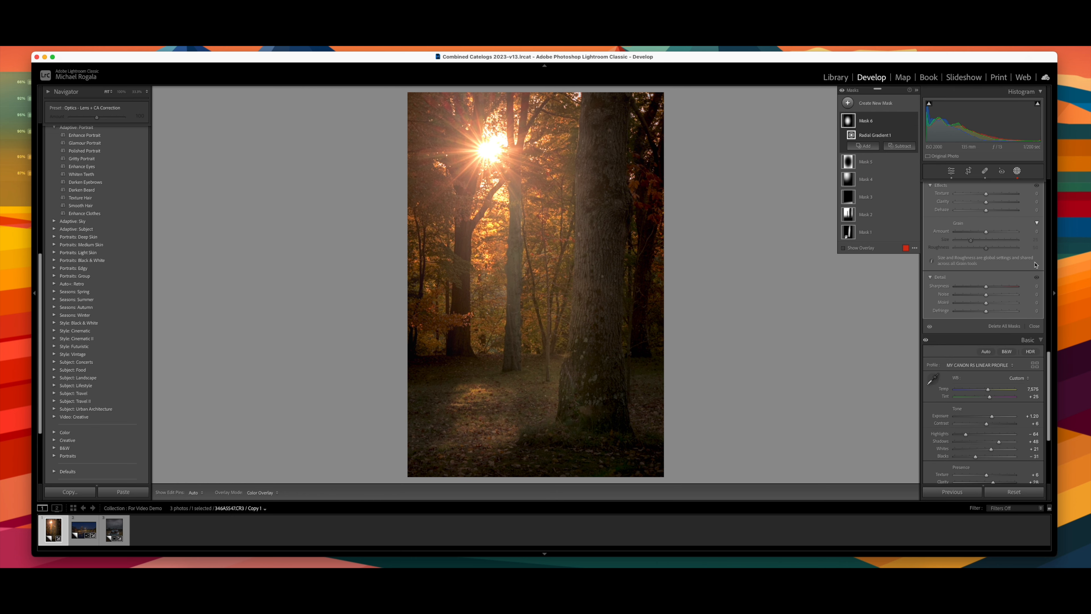
{"action": "left_click", "coordinate": [1034, 327]}
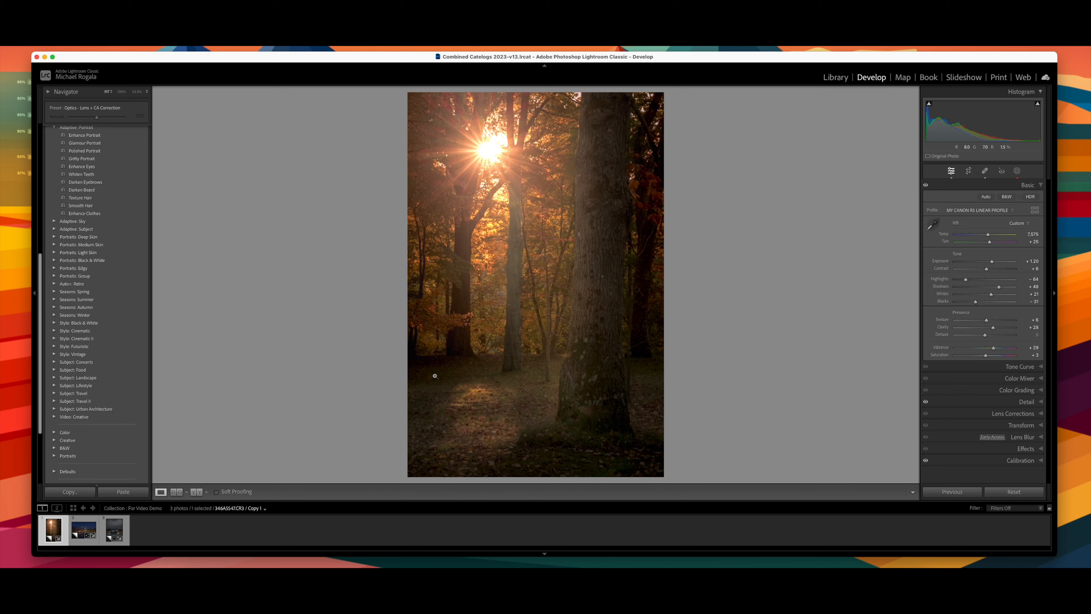
Switch to the night canal photo and inspect the lit waterfront buildings up close
{"action": "key", "text": "Right"}
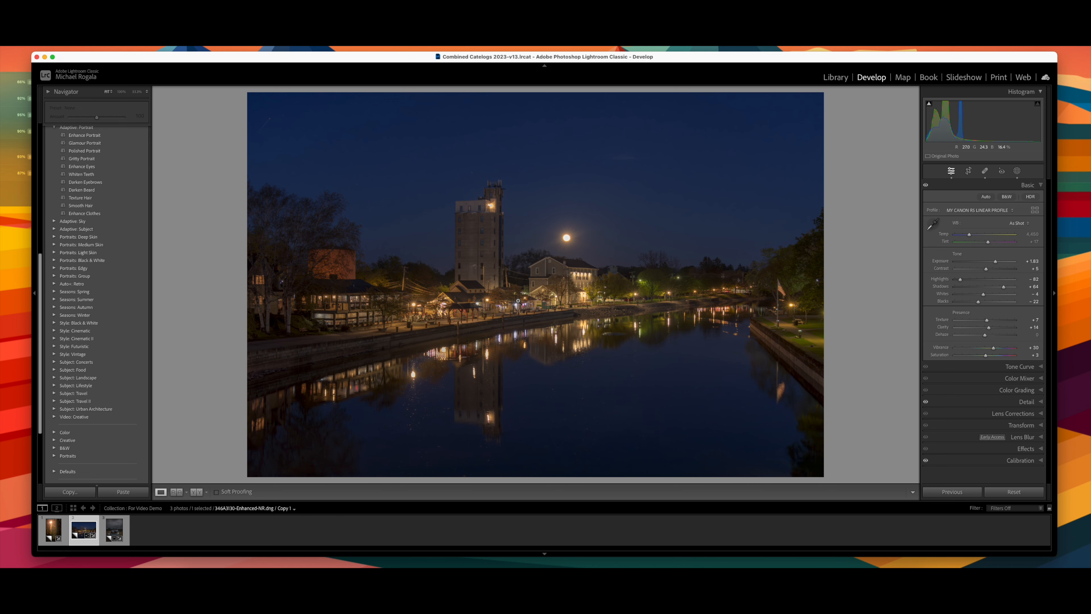
{"action": "left_click", "coordinate": [483, 300]}
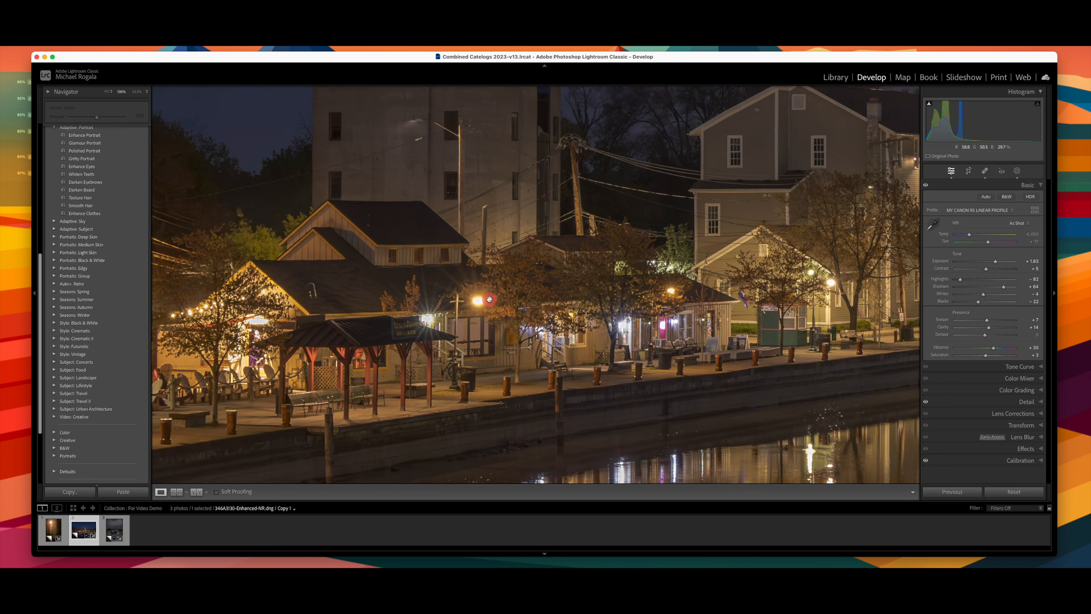
{"action": "left_click", "coordinate": [483, 336]}
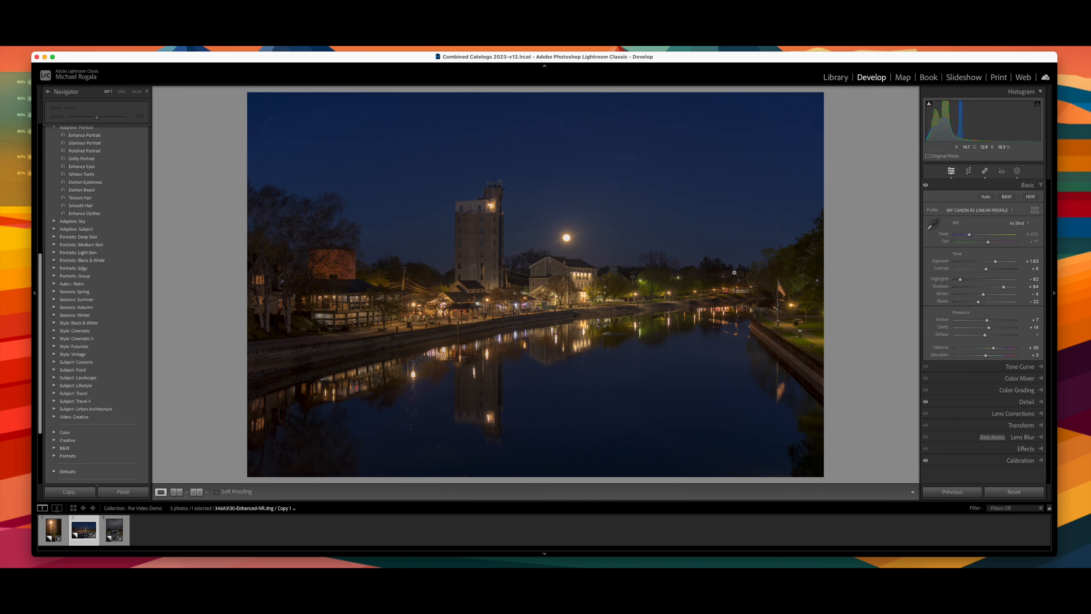
Add a radial gradient mask as a wide, flat oval over the waterfront buildings, tilted to follow the shoreline
{"action": "left_click", "coordinate": [1039, 186]}
{"action": "left_click", "coordinate": [1017, 171]}
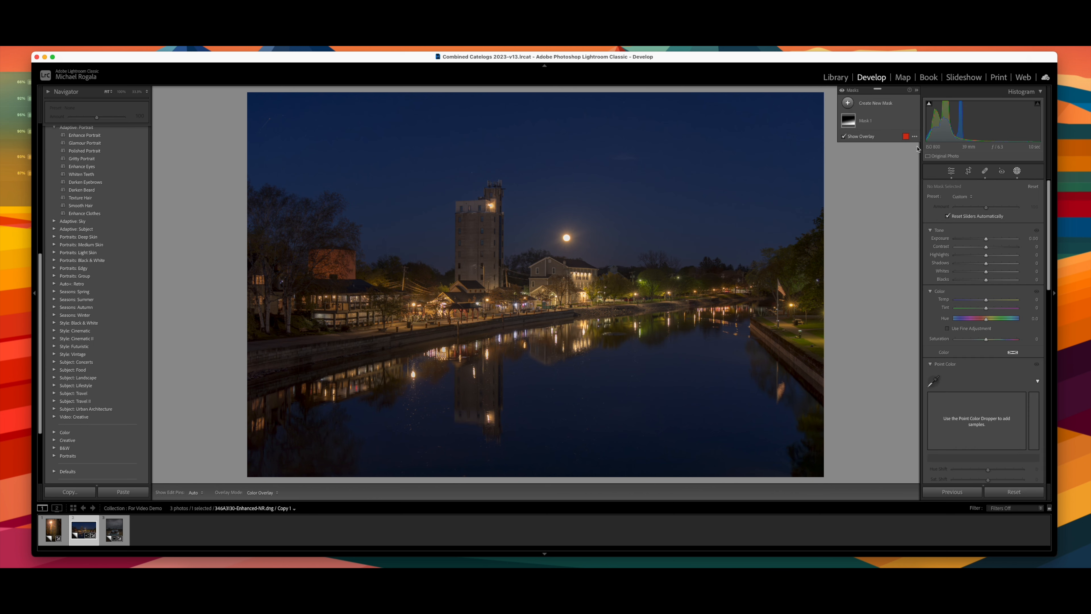
{"action": "left_click", "coordinate": [847, 102]}
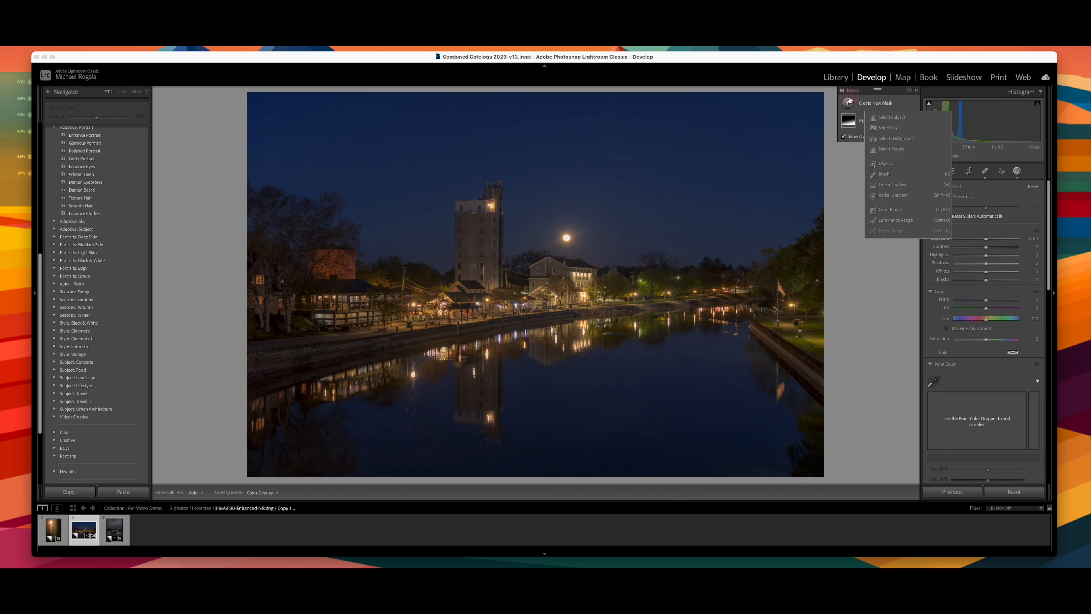
{"action": "left_click", "coordinate": [894, 195]}
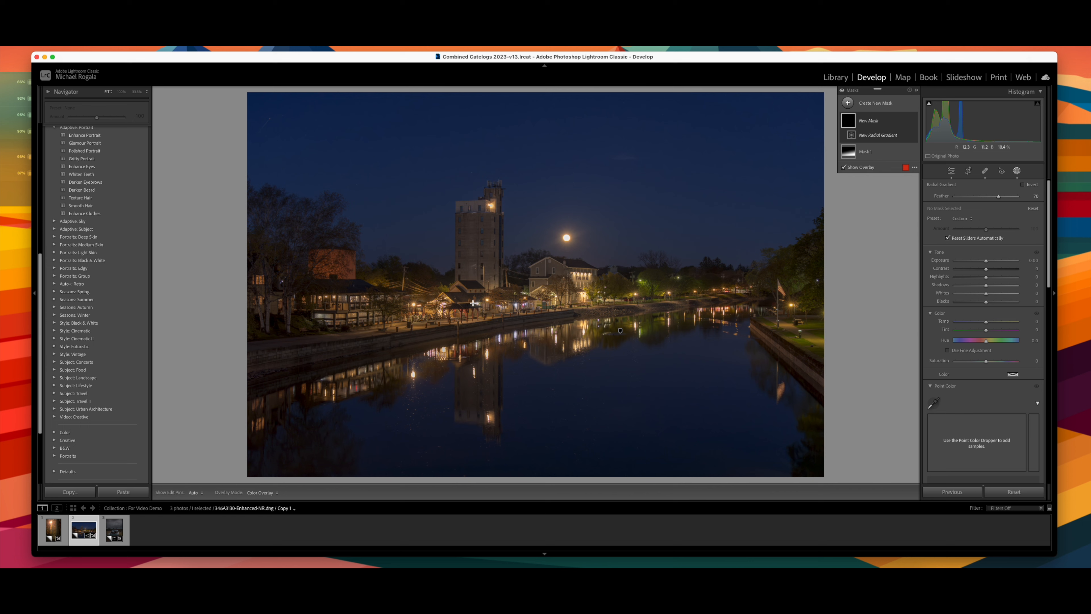
{"action": "left_click_drag", "start_coordinate": [473, 303], "coordinate": [641, 342]}
{"action": "left_click_drag", "start_coordinate": [473, 342], "coordinate": [470, 344]}
{"action": "left_click_drag", "start_coordinate": [474, 351], "coordinate": [480, 357]}
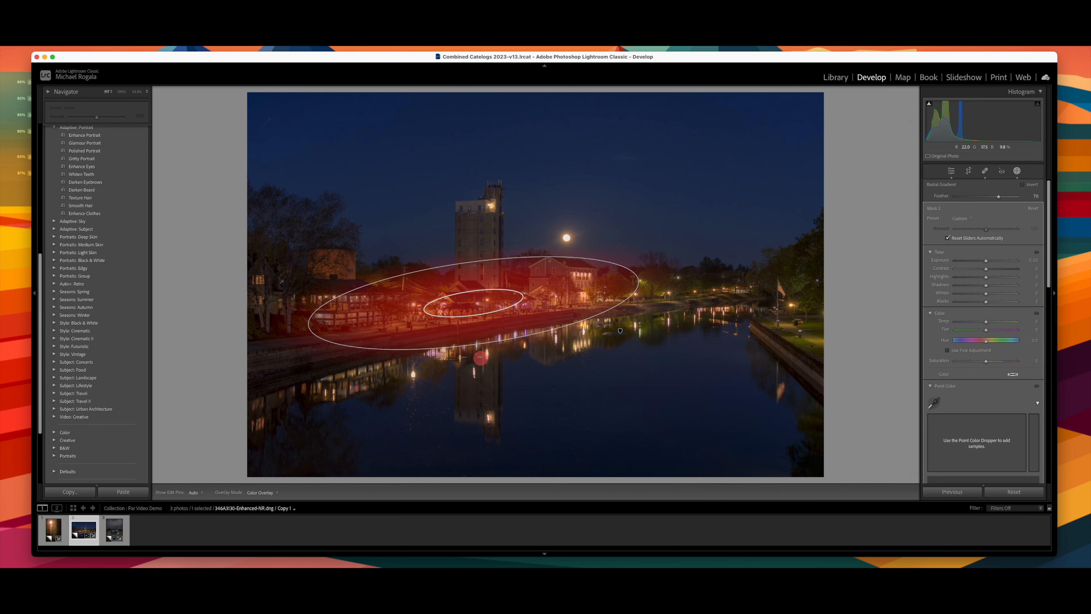
Shift the waterfront oval slightly down, widen it towards both sides, and fine-tune its tilt along the shoreline
{"action": "left_click_drag", "start_coordinate": [476, 304], "coordinate": [478, 310]}
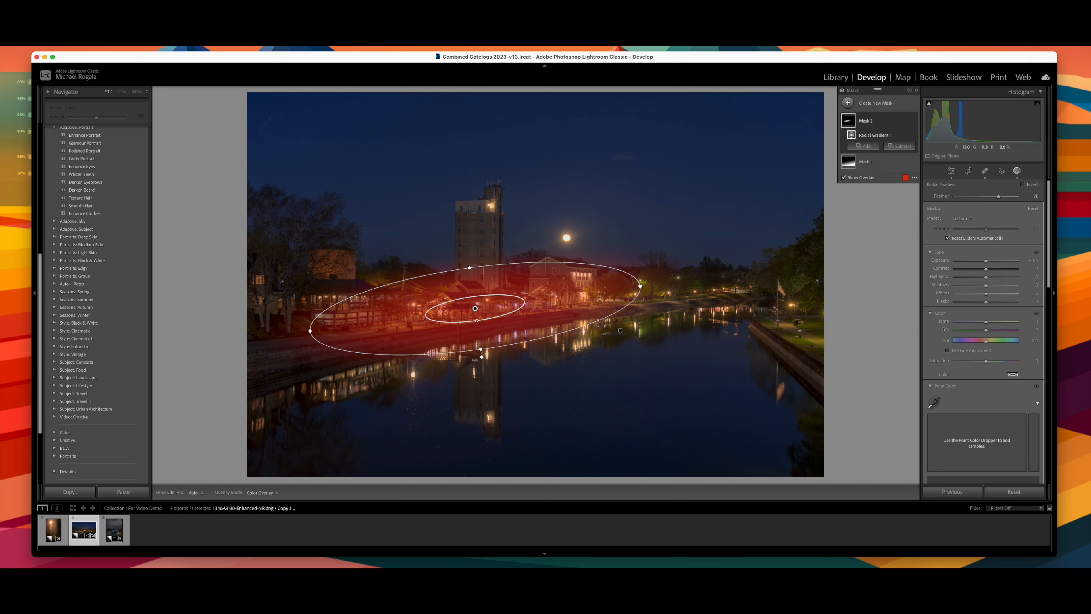
{"action": "left_click_drag", "start_coordinate": [480, 352], "coordinate": [485, 355]}
{"action": "left_click_drag", "start_coordinate": [307, 330], "coordinate": [279, 335]}
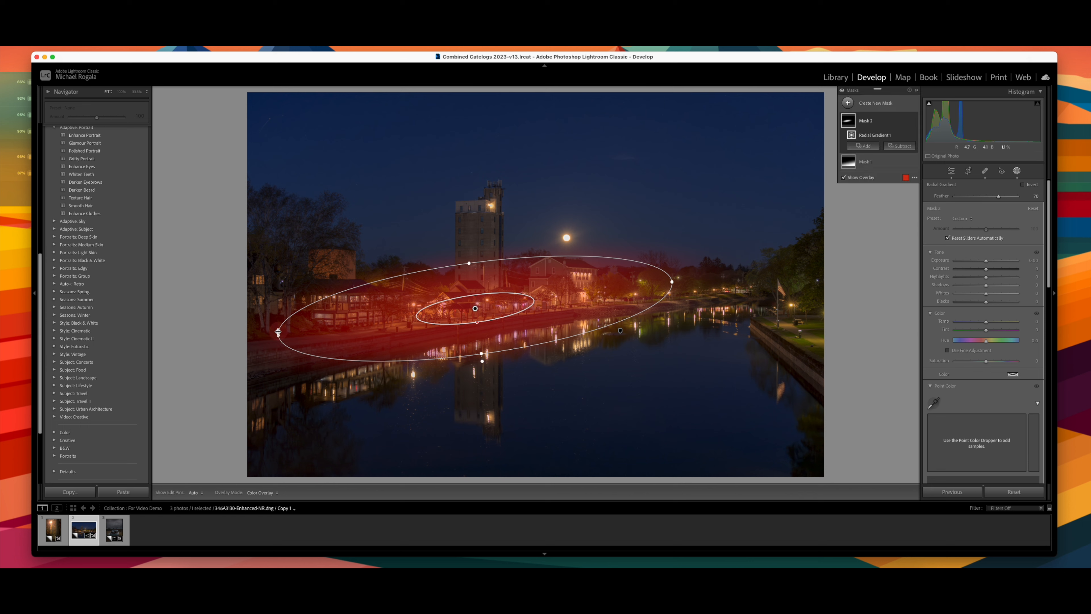
{"action": "left_click_drag", "start_coordinate": [482, 361], "coordinate": [480, 361]}
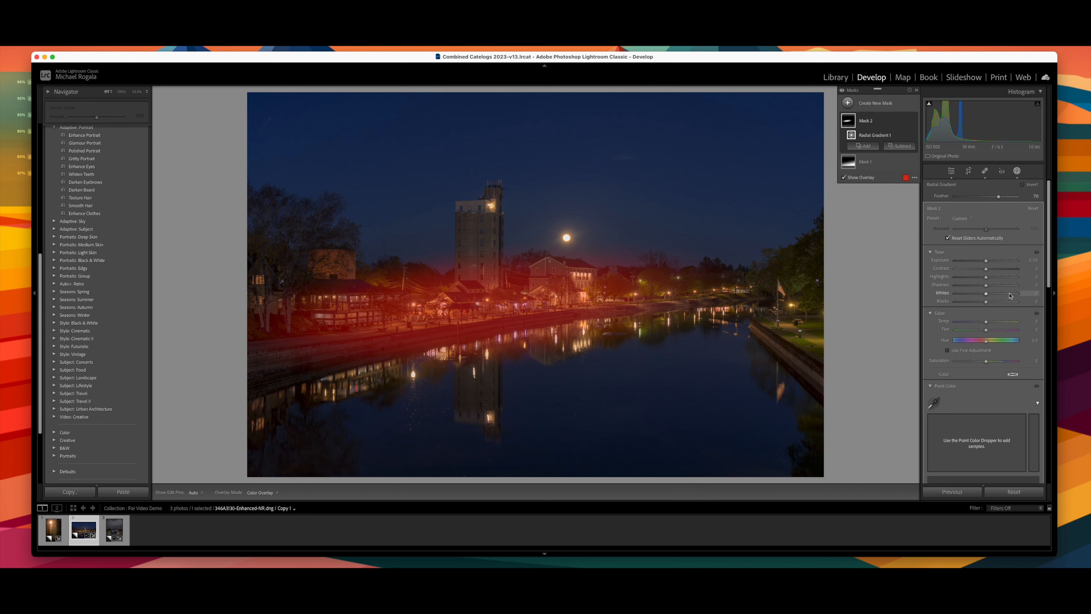
Brighten the waterfront mask with Exposure 0.58, Whites about 20 and Blacks 8
{"action": "left_click_drag", "start_coordinate": [987, 261], "coordinate": [988, 264]}
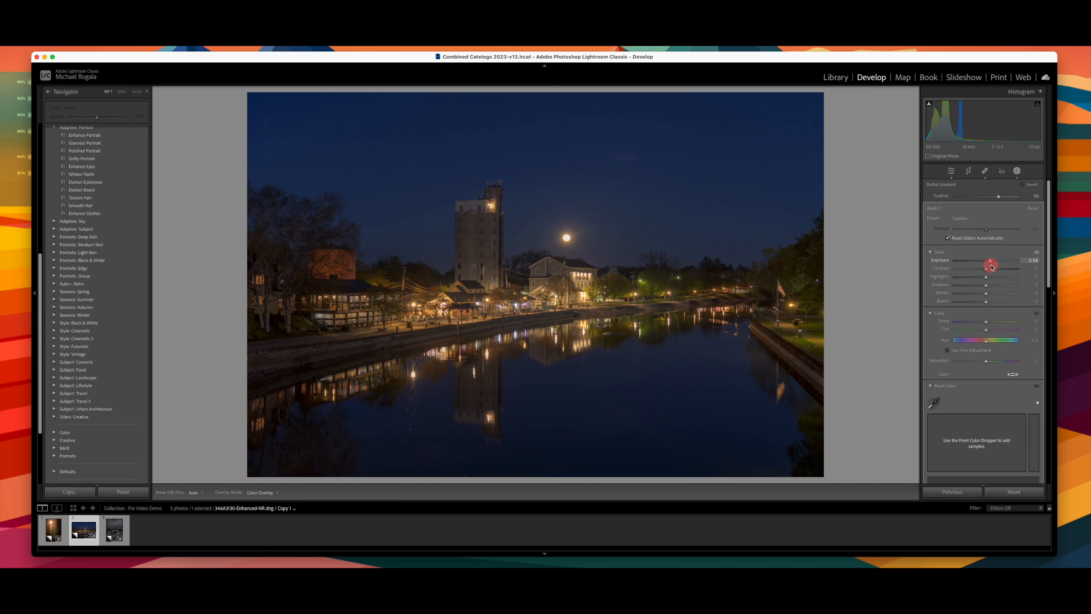
{"action": "left_click_drag", "start_coordinate": [991, 267], "coordinate": [991, 267]}
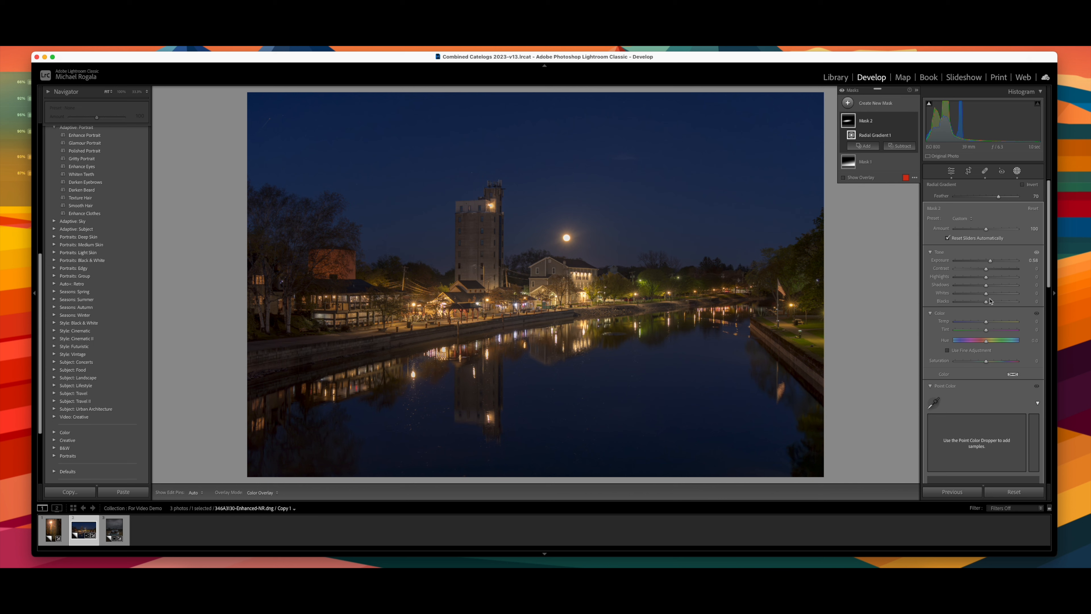
{"action": "left_click_drag", "start_coordinate": [986, 293], "coordinate": [991, 298]}
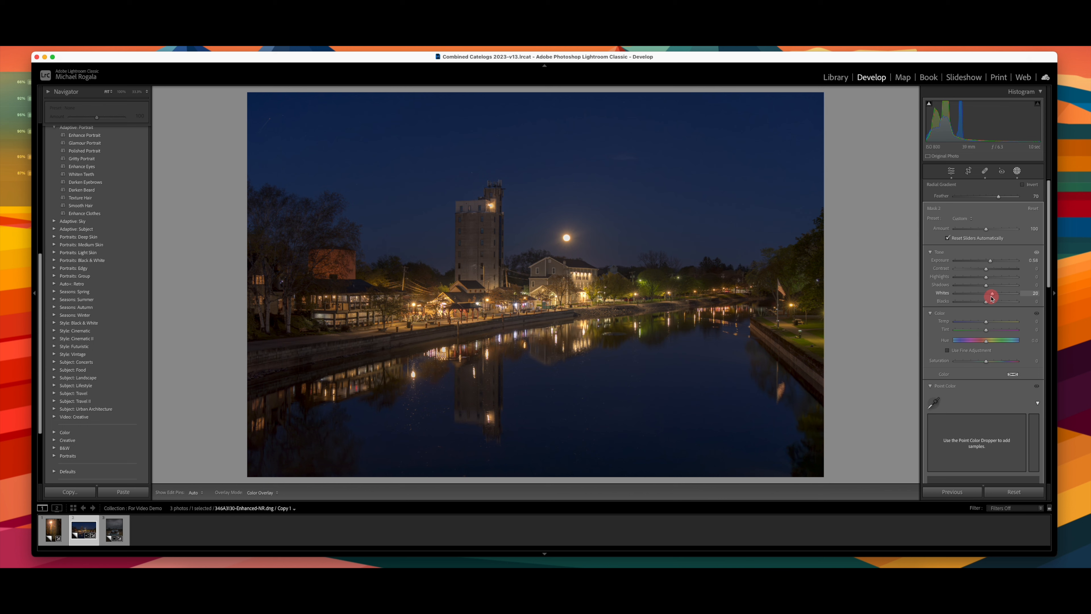
{"action": "left_click_drag", "start_coordinate": [992, 298], "coordinate": [992, 299]}
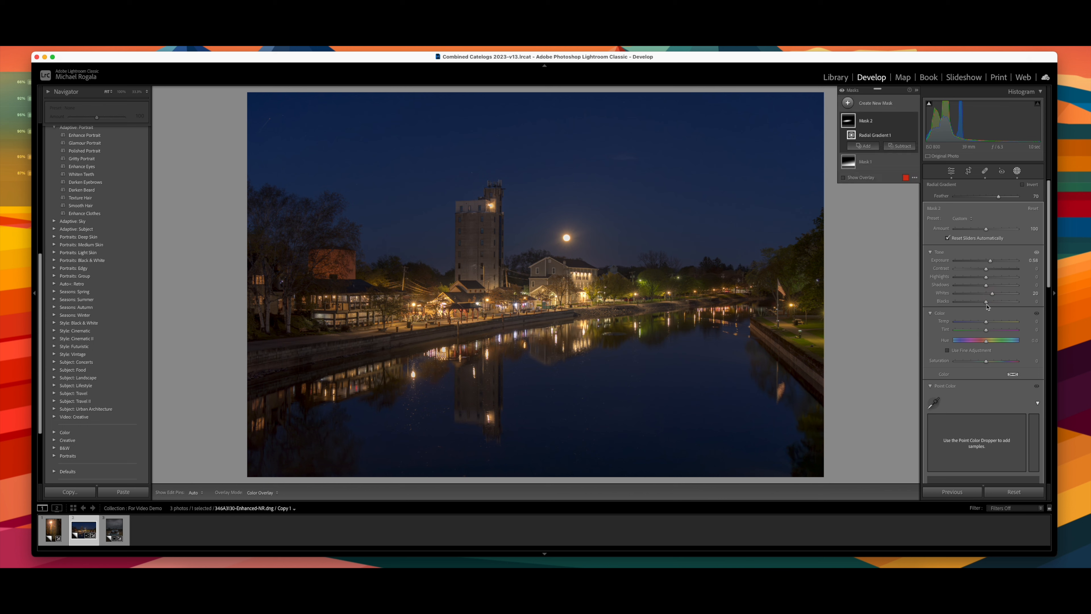
{"action": "left_click_drag", "start_coordinate": [986, 304], "coordinate": [988, 306]}
Soften the waterfront mask by lowering Clarity to about -8 and Dehaze to -14
{"action": "scroll", "coordinate": [1006, 342], "scroll_direction": "down", "scroll_amount": 3}
{"action": "scroll", "coordinate": [1007, 342], "scroll_direction": "down", "scroll_amount": 6}
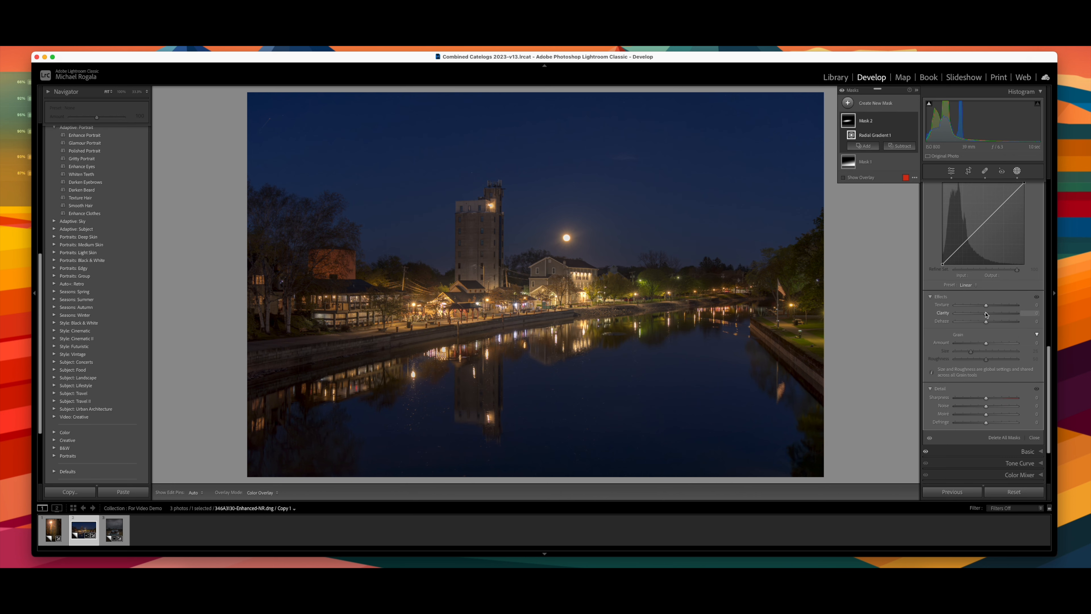
{"action": "left_click_drag", "start_coordinate": [987, 316], "coordinate": [985, 317]}
{"action": "left_click_drag", "start_coordinate": [987, 323], "coordinate": [981, 325]}
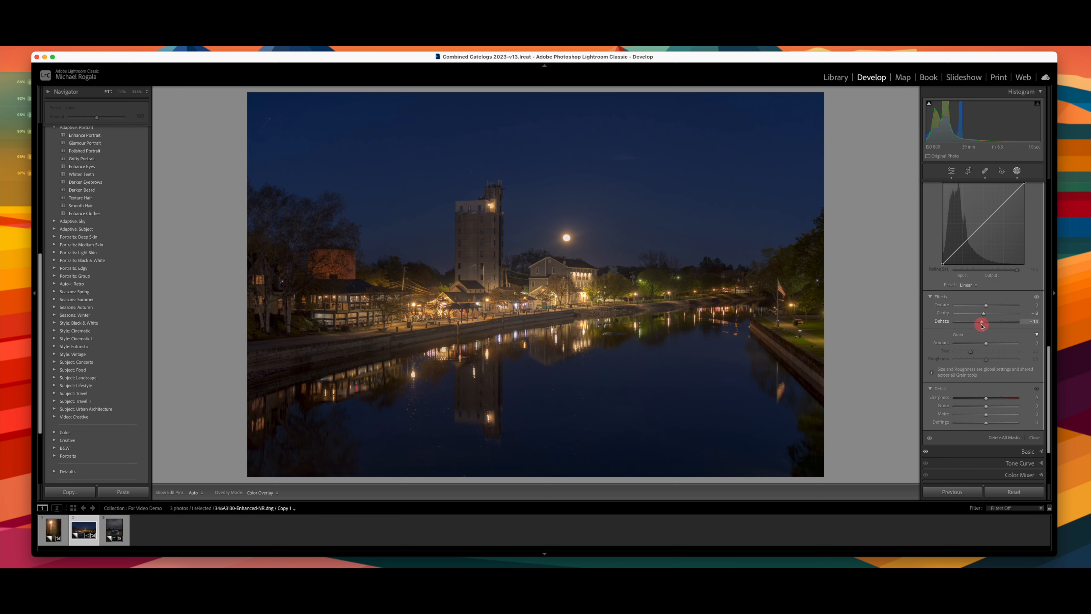
{"action": "left_click_drag", "start_coordinate": [982, 326], "coordinate": [981, 325]}
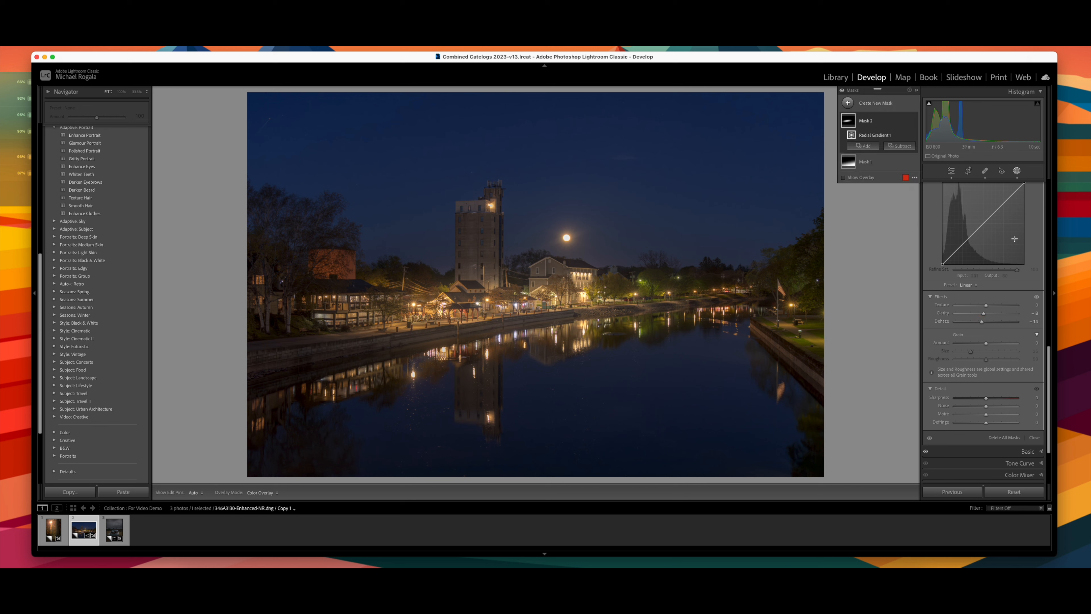
Fine-tune the waterfront mask's colour with very small Temp and Tint adjustments
{"action": "scroll", "coordinate": [997, 247], "scroll_direction": "up", "scroll_amount": 10}
{"action": "scroll", "coordinate": [997, 248], "scroll_direction": "up", "scroll_amount": 5}
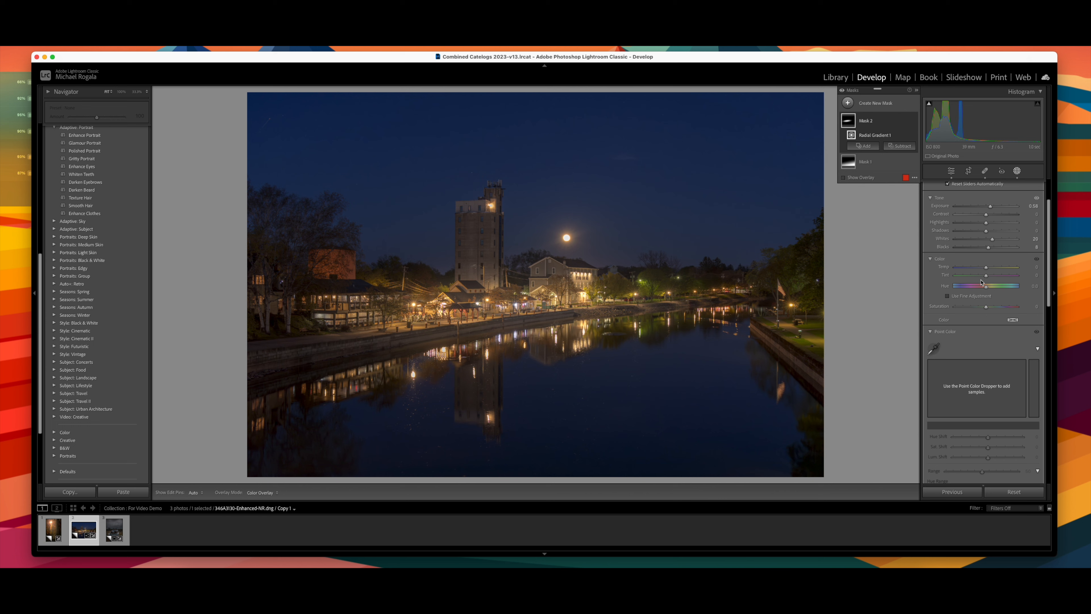
{"action": "left_click_drag", "start_coordinate": [987, 269], "coordinate": [987, 270]}
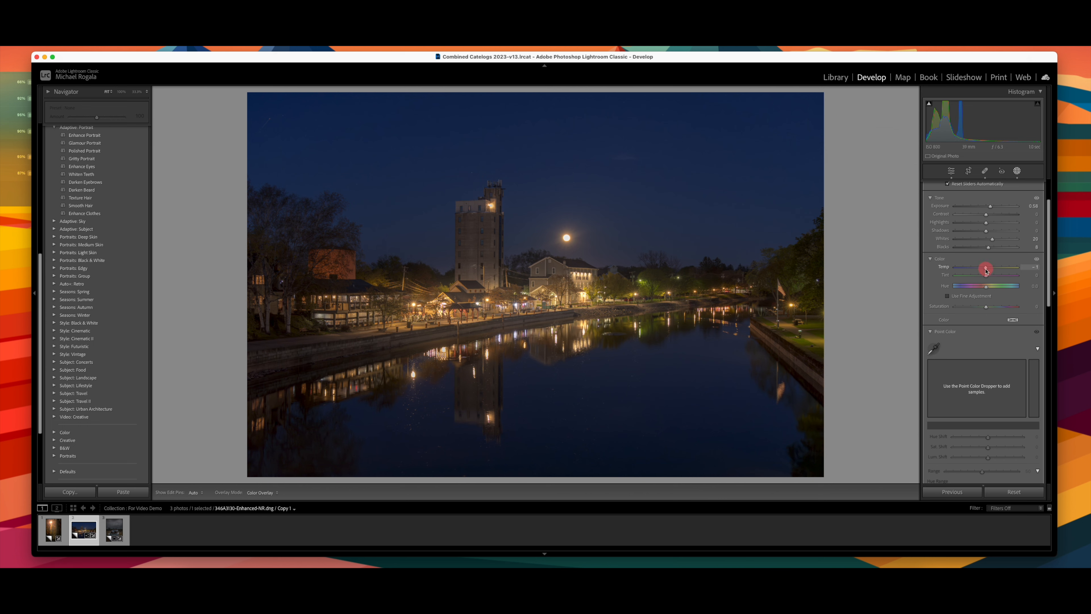
{"action": "left_click_drag", "start_coordinate": [986, 269], "coordinate": [986, 277]}
{"action": "left_click_drag", "start_coordinate": [986, 277], "coordinate": [986, 278]}
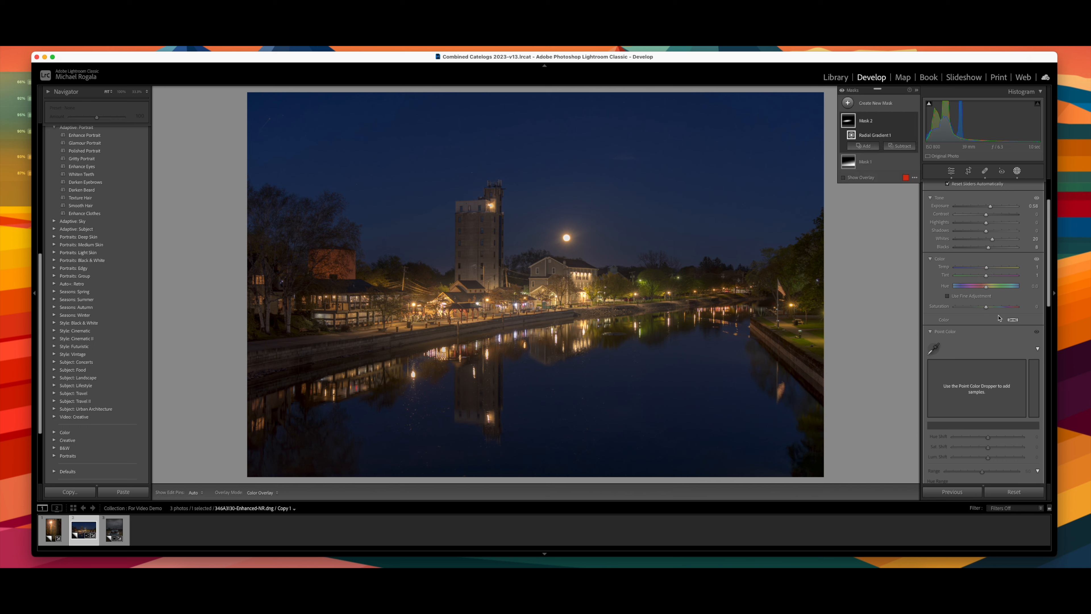
Make the waterfront oval taller so it reaches up to the moon, and reduce its Feather to about 58
{"action": "scroll", "coordinate": [979, 304], "scroll_direction": "up", "scroll_amount": 3}
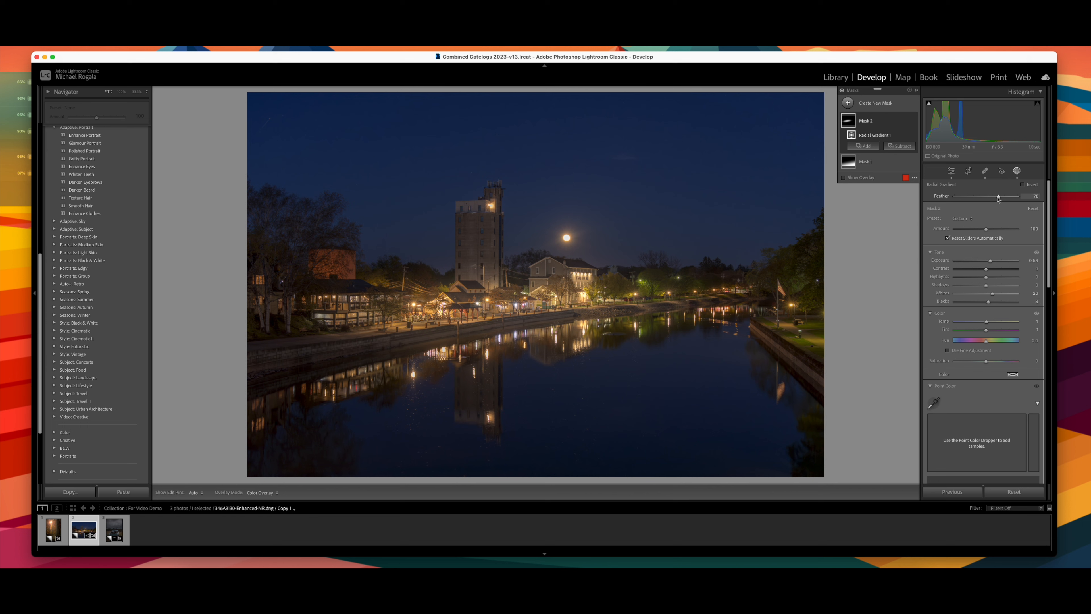
{"action": "mouse_move", "coordinate": [998, 198]}
{"action": "left_mouse_down"}
{"action": "mouse_move", "coordinate": [1010, 199]}
{"action": "mouse_move", "coordinate": [956, 210]}
{"action": "mouse_move", "coordinate": [999, 211]}
{"action": "left_mouse_up"}
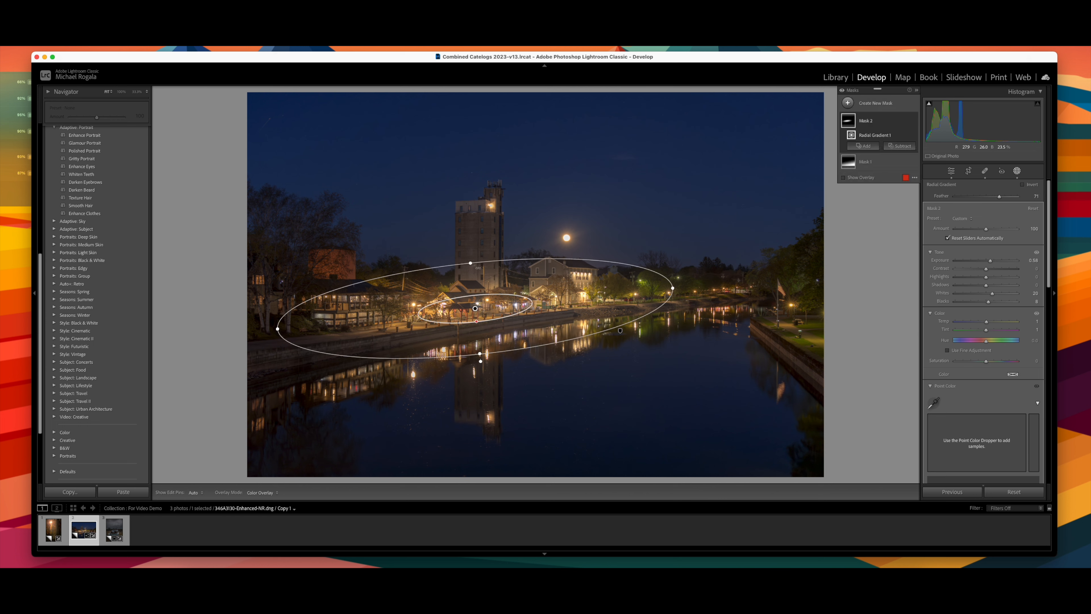
{"action": "left_click_drag", "start_coordinate": [469, 262], "coordinate": [468, 238]}
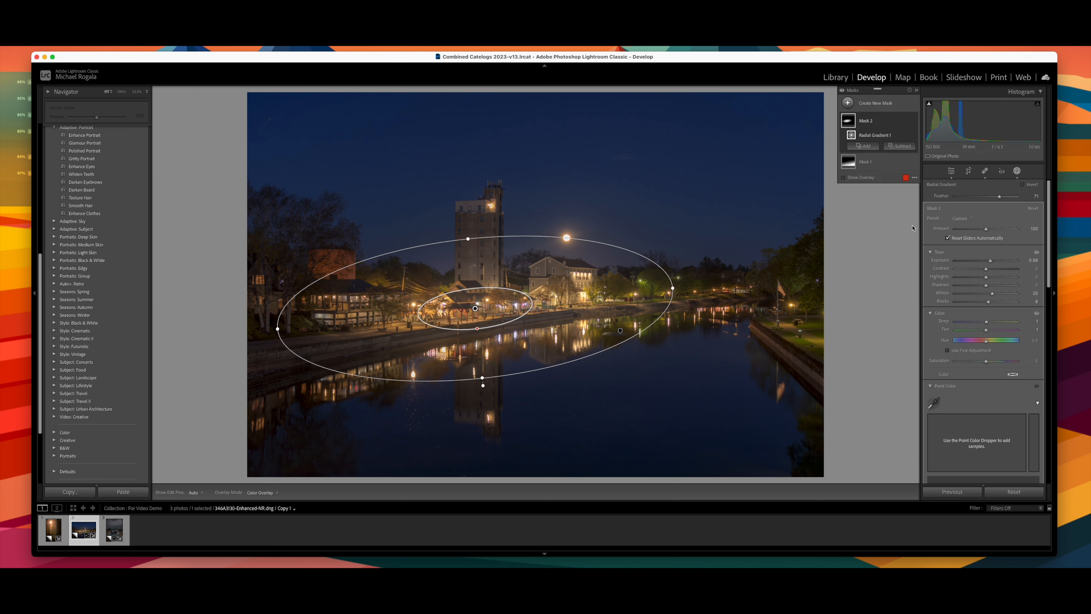
{"action": "left_click_drag", "start_coordinate": [1000, 199], "coordinate": [992, 204]}
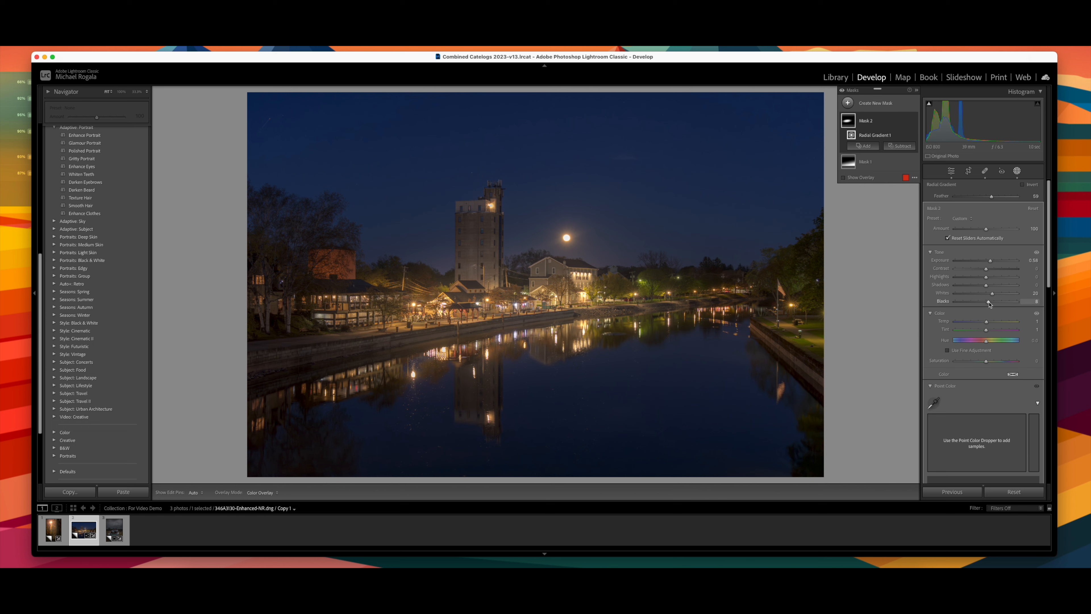
Reduce the waterfront mask's Blacks slightly, to about 6
{"action": "left_click_drag", "start_coordinate": [989, 301], "coordinate": [988, 302]}
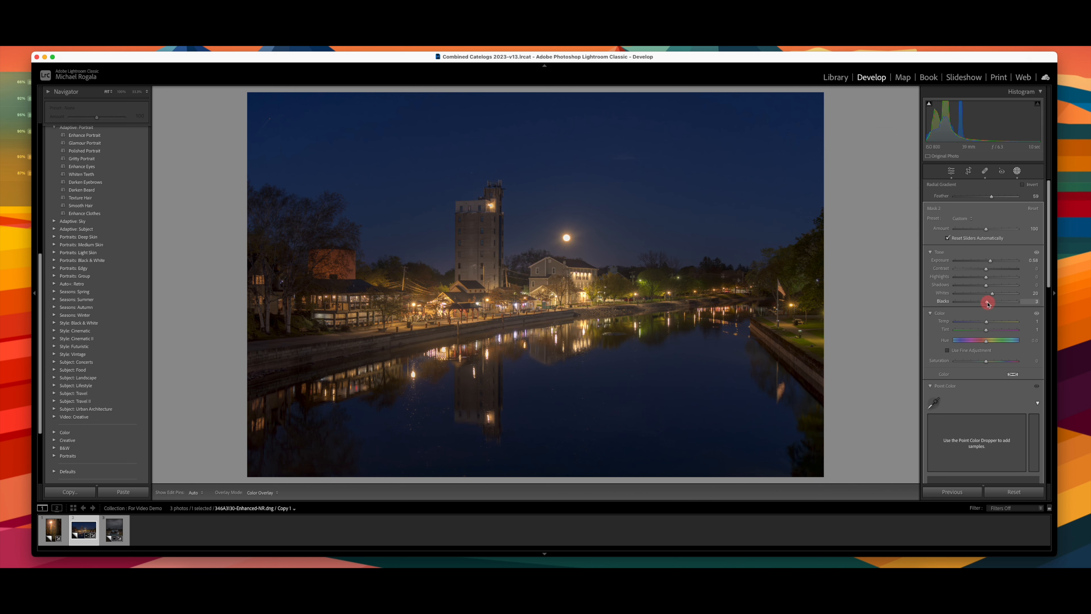
{"action": "left_click_drag", "start_coordinate": [988, 304], "coordinate": [989, 302]}
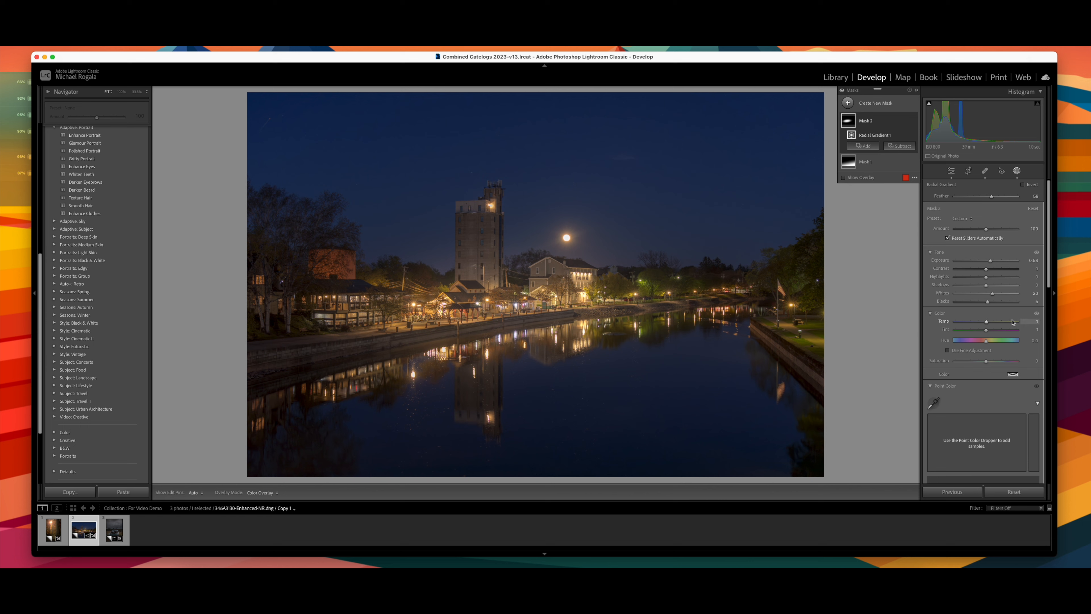
Lower the waterfront mask's Saturation slightly, to about -2
{"action": "scroll", "coordinate": [998, 285], "scroll_direction": "down", "scroll_amount": 5}
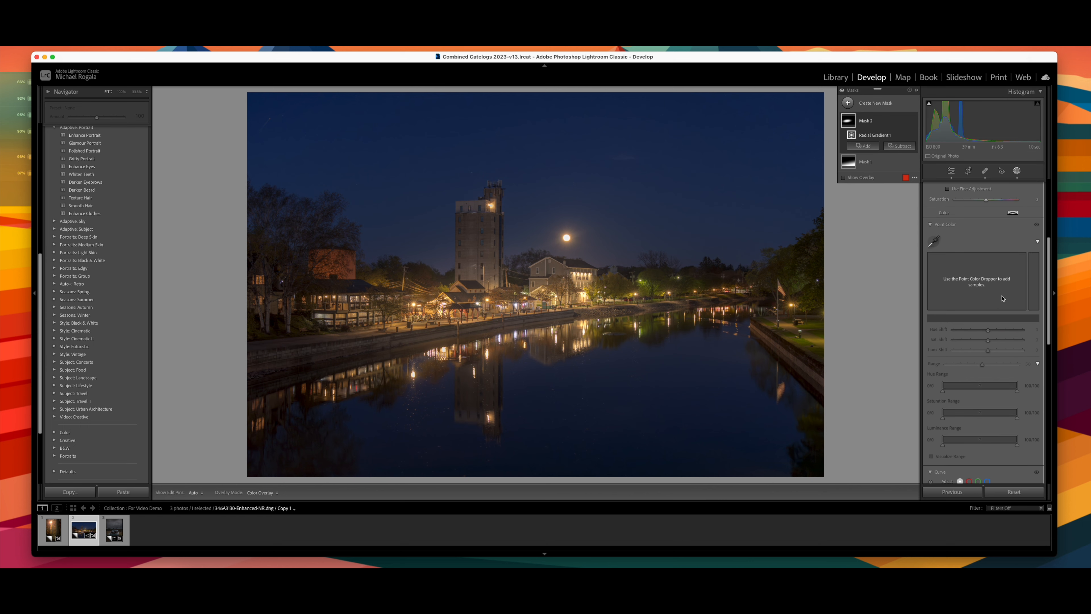
{"action": "scroll", "coordinate": [997, 285], "scroll_direction": "up", "scroll_amount": 3}
{"action": "left_click_drag", "start_coordinate": [986, 279], "coordinate": [985, 281]}
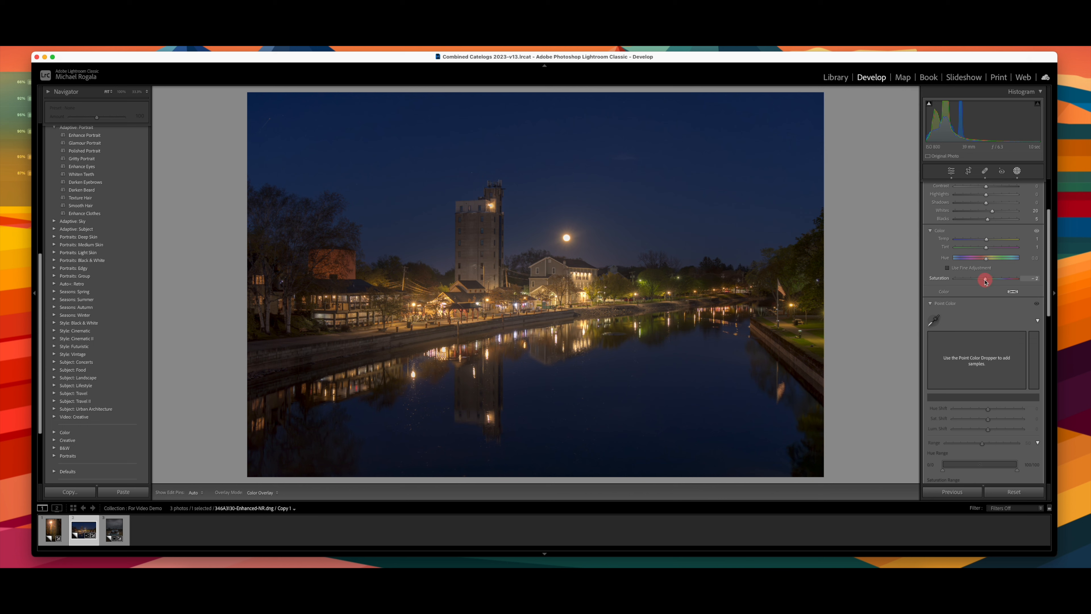
{"action": "left_click_drag", "start_coordinate": [985, 280], "coordinate": [985, 281]}
{"action": "scroll", "coordinate": [997, 312], "scroll_direction": "down", "scroll_amount": 1}
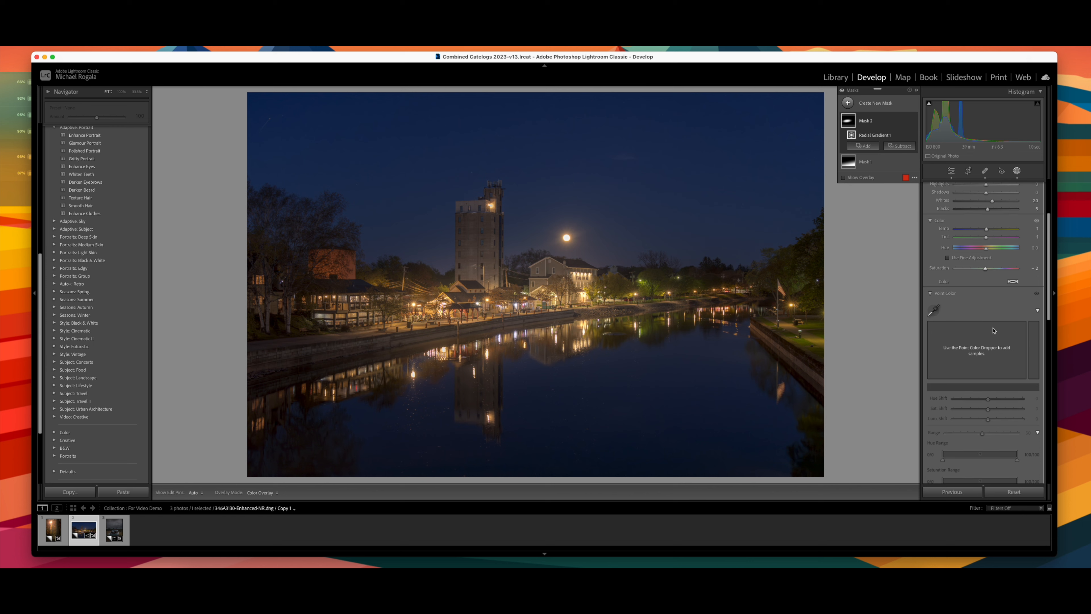
{"action": "scroll", "coordinate": [991, 329], "scroll_direction": "up", "scroll_amount": 2}
Hide and show Mask 2 to compare the waterfront photo with and without its glow
{"action": "mouse_move", "coordinate": [914, 122]}
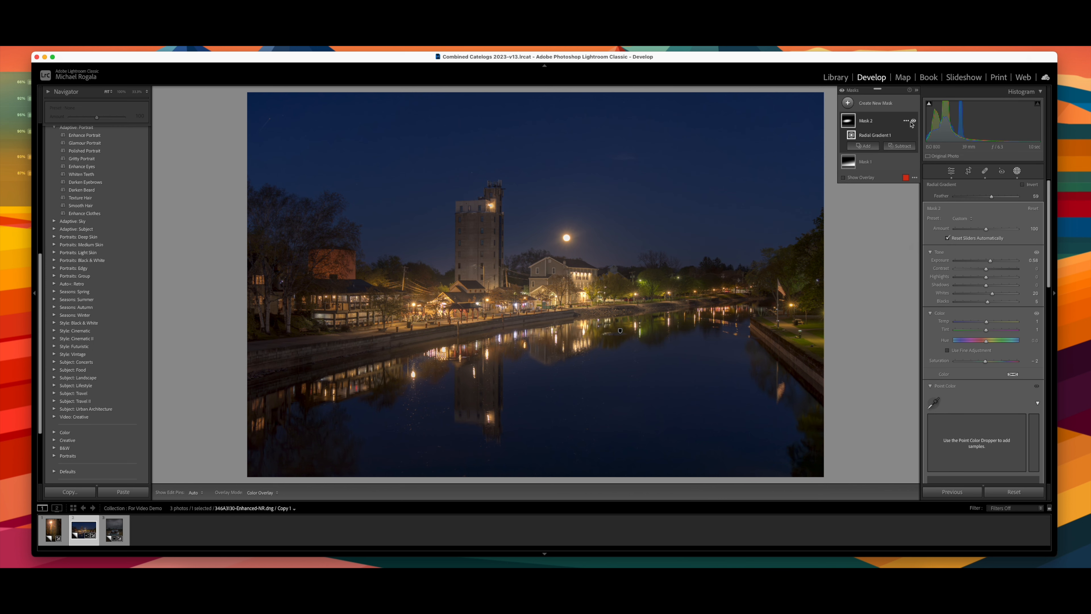
{"action": "left_click", "coordinate": [914, 122]}
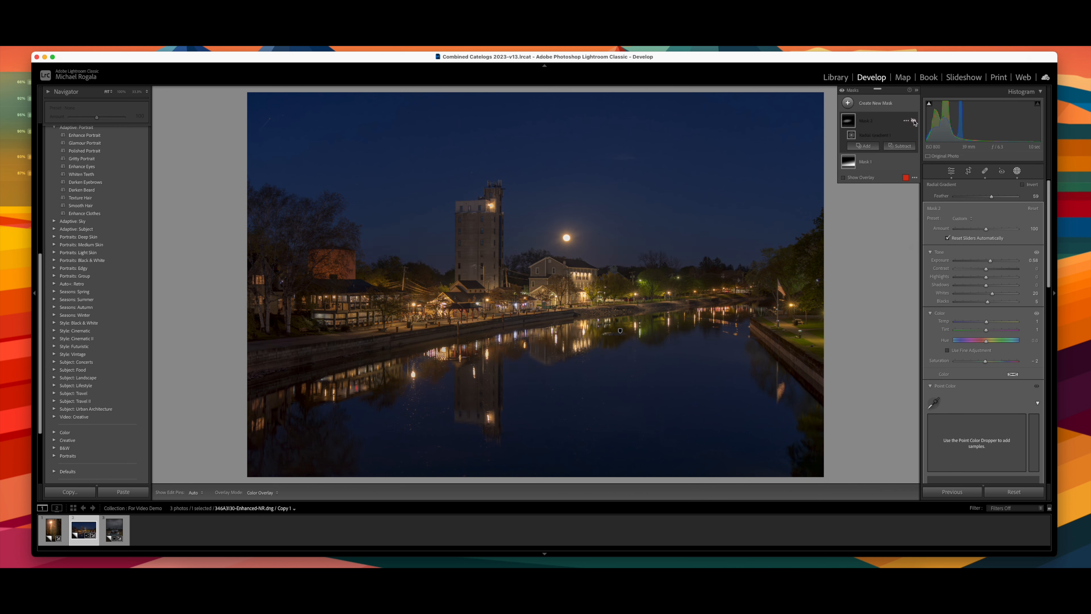
{"action": "left_click", "coordinate": [915, 121]}
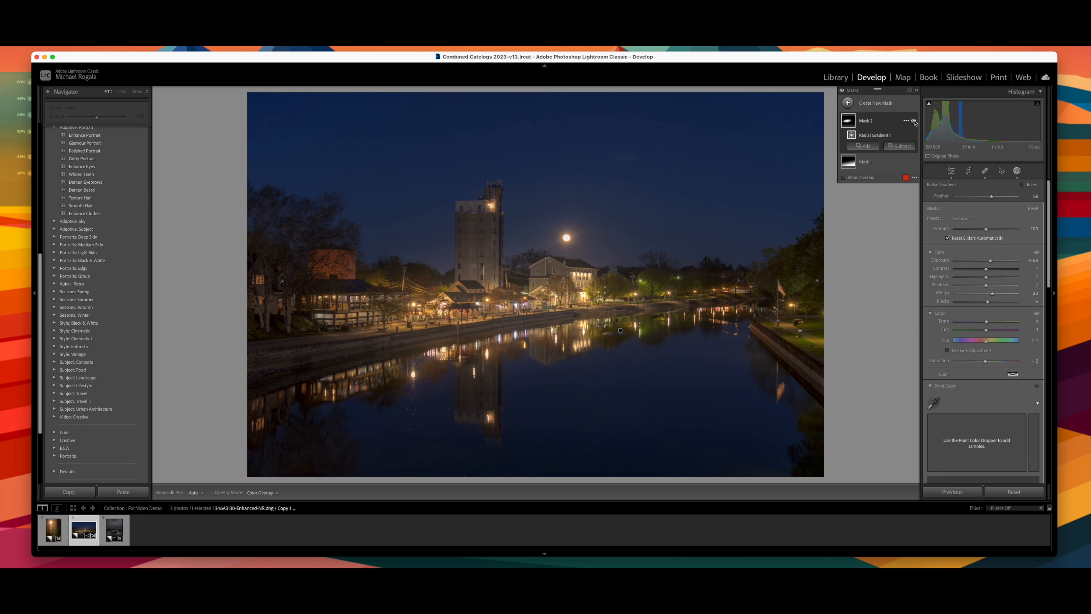
Reduce Mask 2's Exposure to about 0.33 and compare the photo with the mask hidden and shown
{"action": "left_click", "coordinate": [992, 261]}
{"action": "left_click_drag", "start_coordinate": [991, 264], "coordinate": [990, 264]}
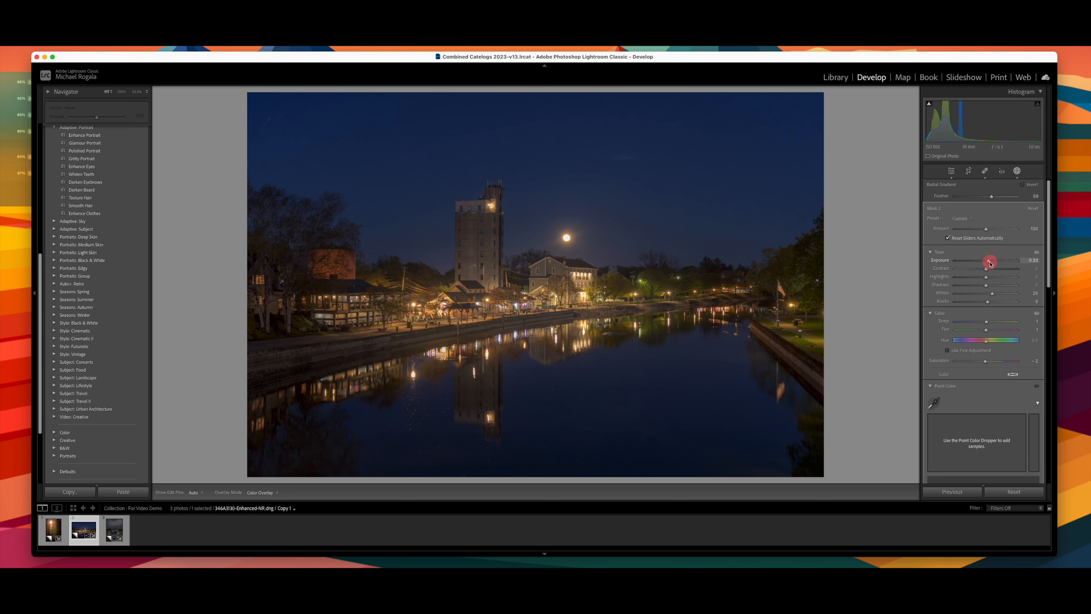
{"action": "left_click_drag", "start_coordinate": [990, 263], "coordinate": [990, 263]}
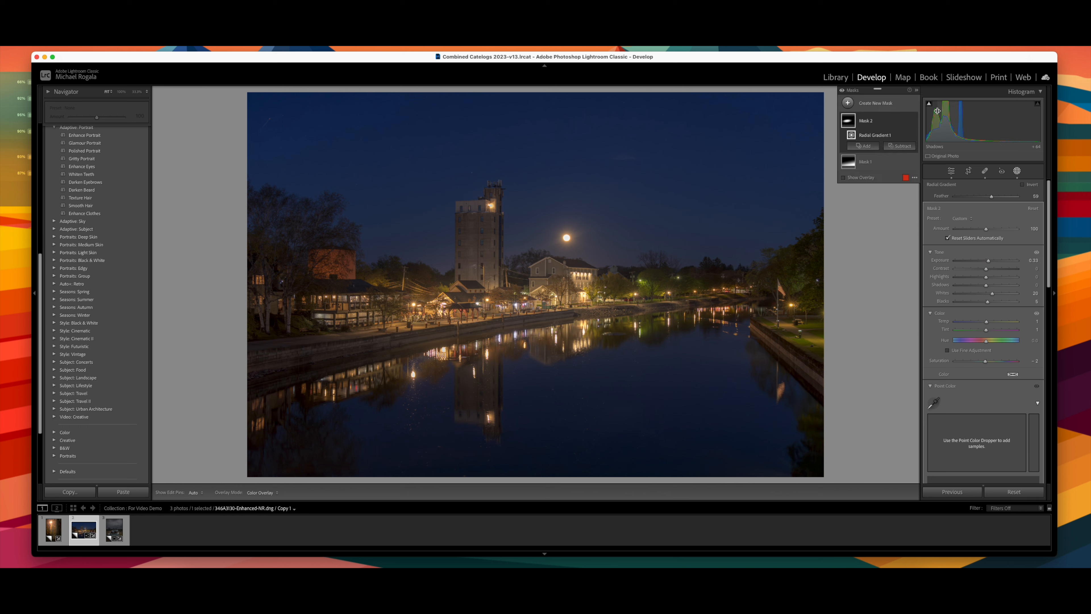
{"action": "left_click", "coordinate": [914, 122]}
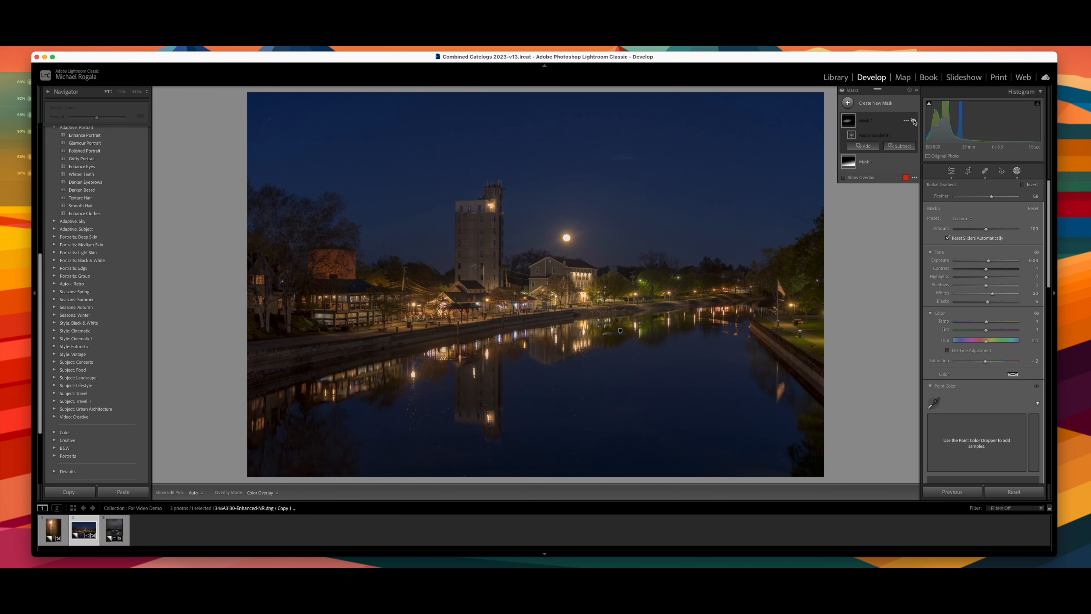
{"action": "left_click", "coordinate": [914, 121]}
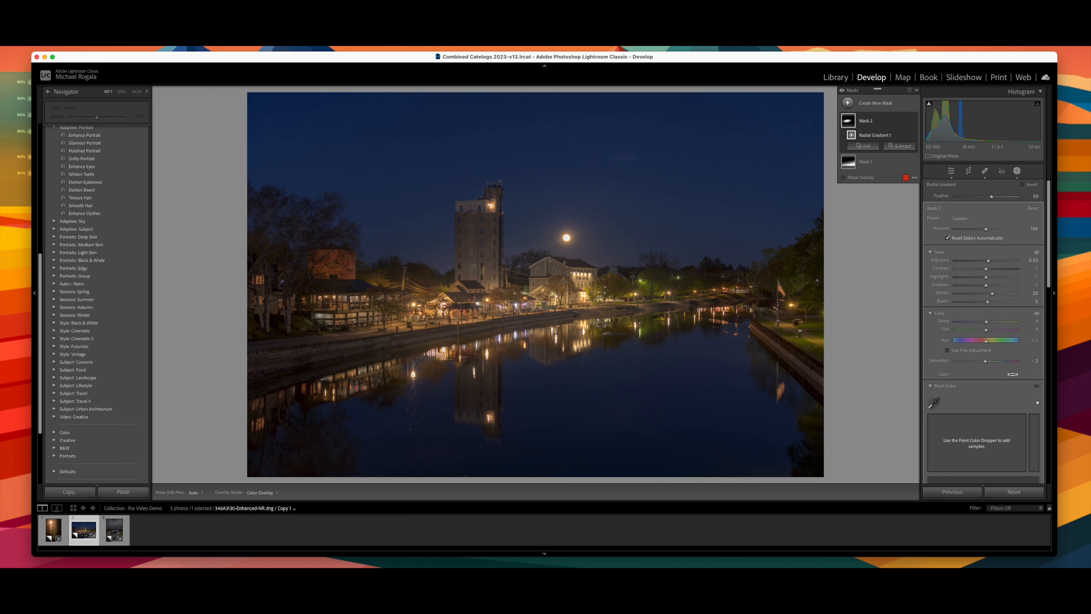
Switch to the old truck photo, then close and reopen its masking tools
{"action": "key", "text": "Right"}
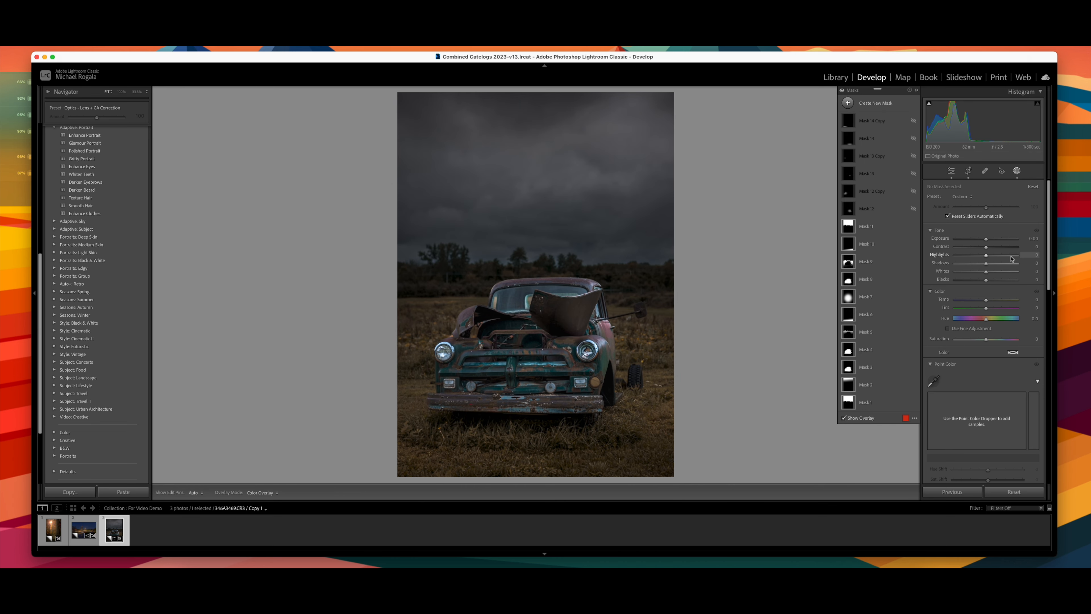
{"action": "scroll", "coordinate": [1011, 258], "scroll_direction": "down", "scroll_amount": 10}
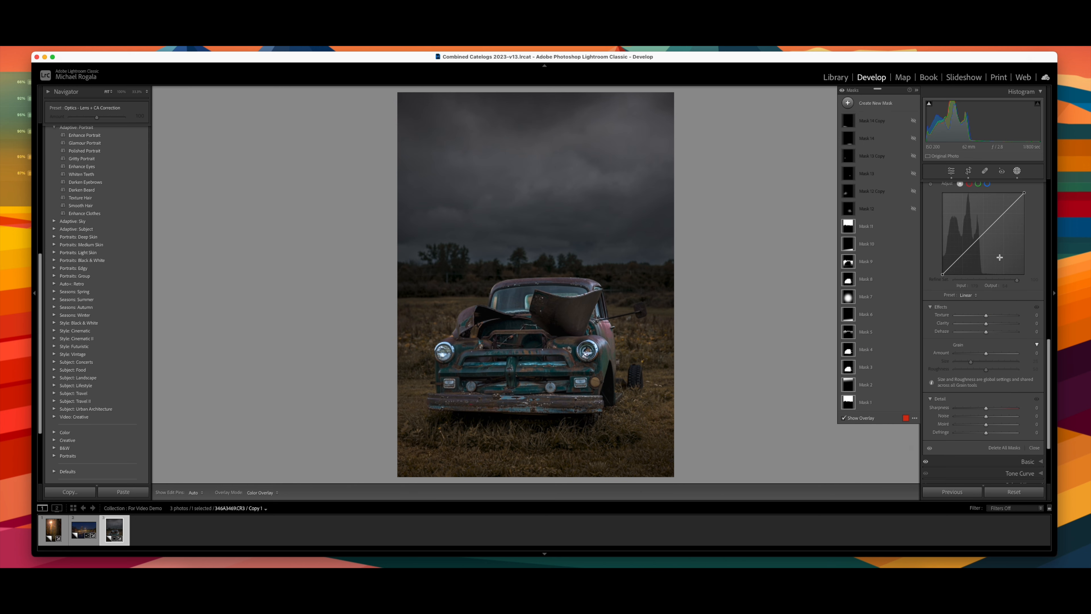
{"action": "left_click", "coordinate": [1035, 447]}
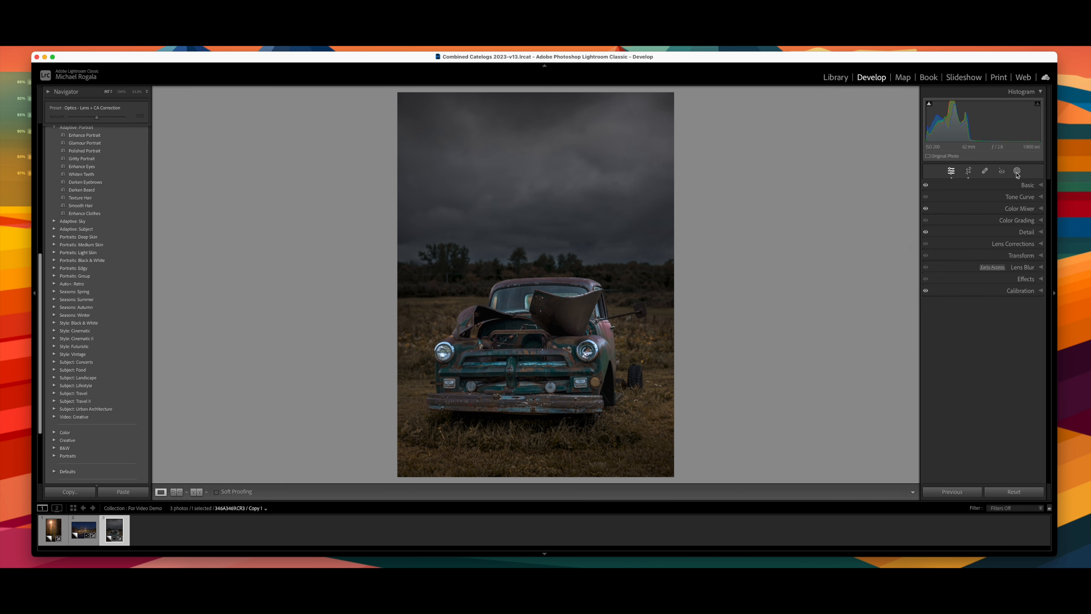
{"action": "left_click", "coordinate": [1017, 171]}
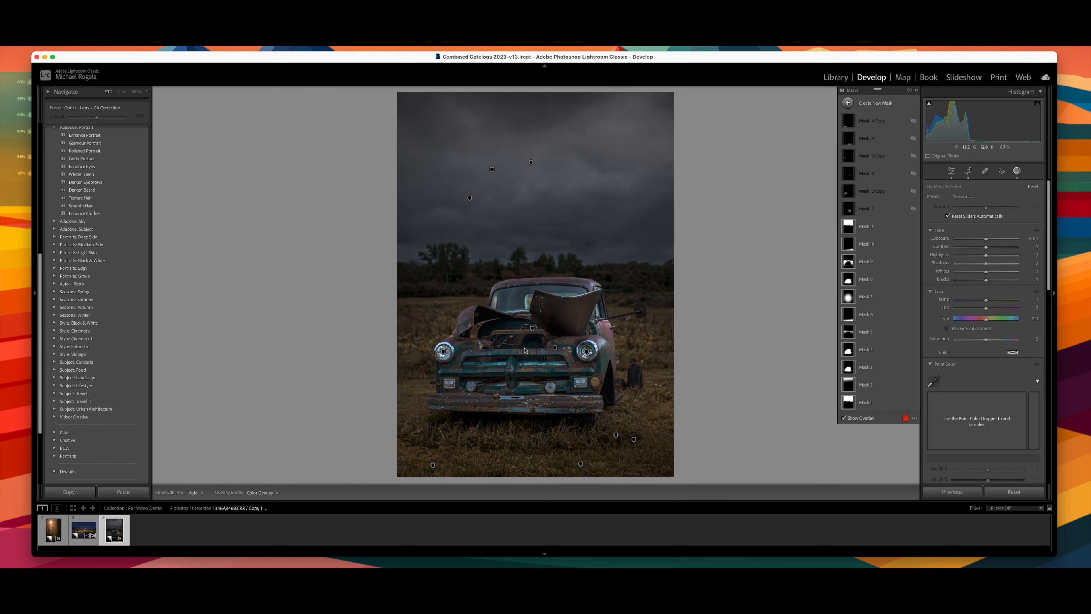
Show Mask 12 and Mask 12 Copy so the truck's two headlights cast a warm glow
{"action": "left_click", "coordinate": [914, 210]}
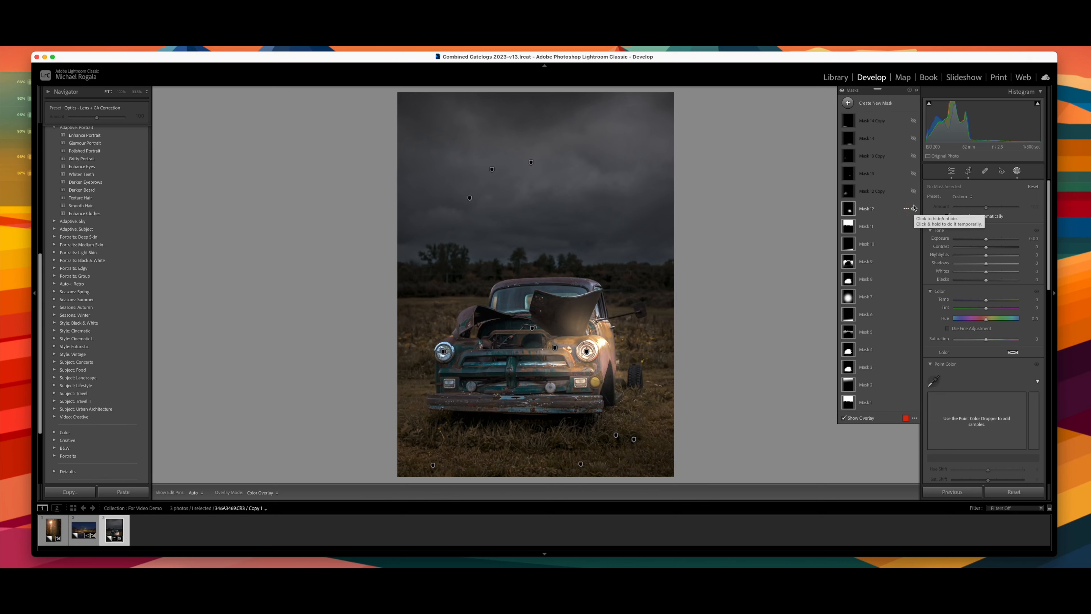
{"action": "left_click", "coordinate": [914, 191]}
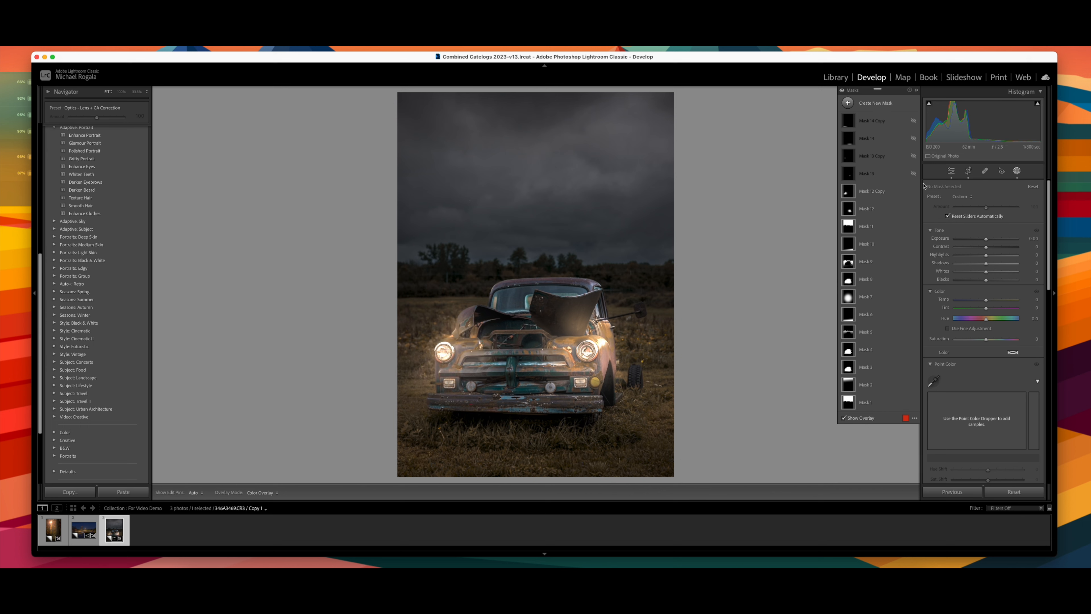
{"action": "left_click", "coordinate": [914, 173]}
{"action": "left_click", "coordinate": [906, 209]}
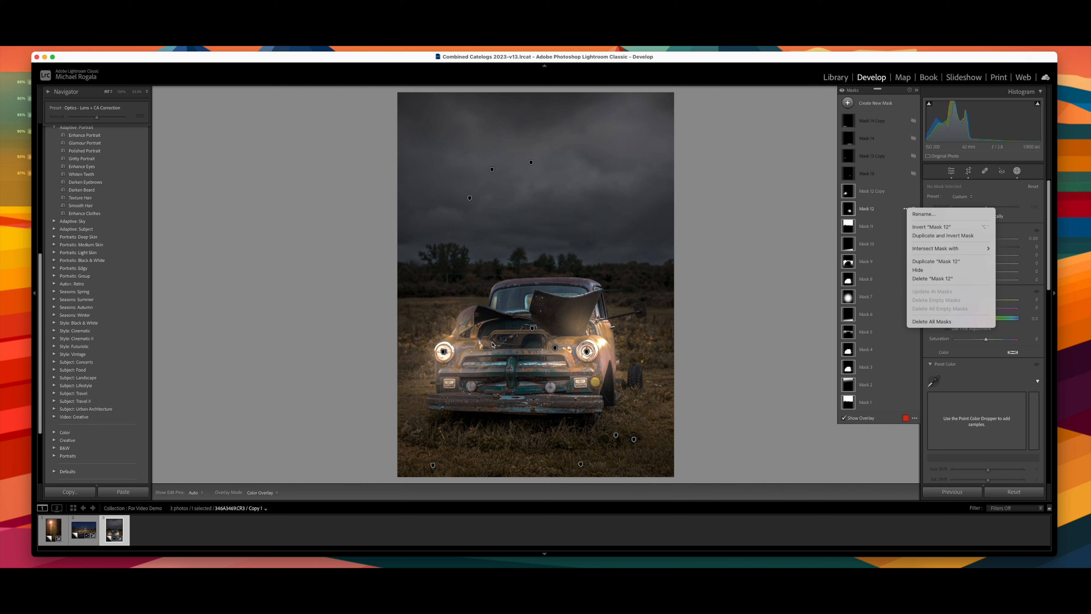
{"action": "left_click", "coordinate": [795, 195]}
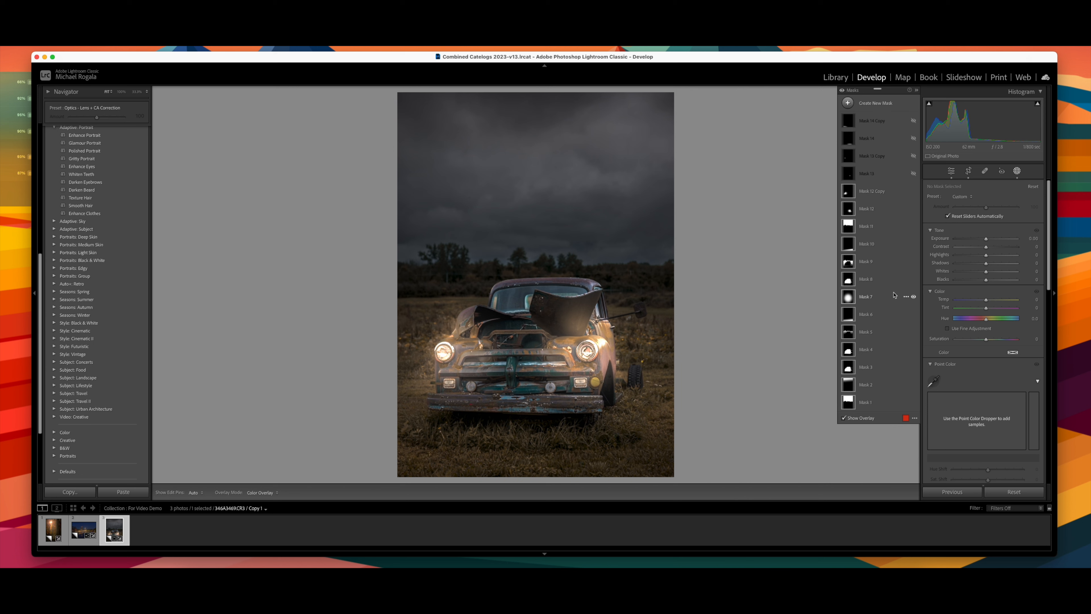
Select Mask 12 and review its Tone, Color and Effects settings
{"action": "left_click", "coordinate": [876, 210]}
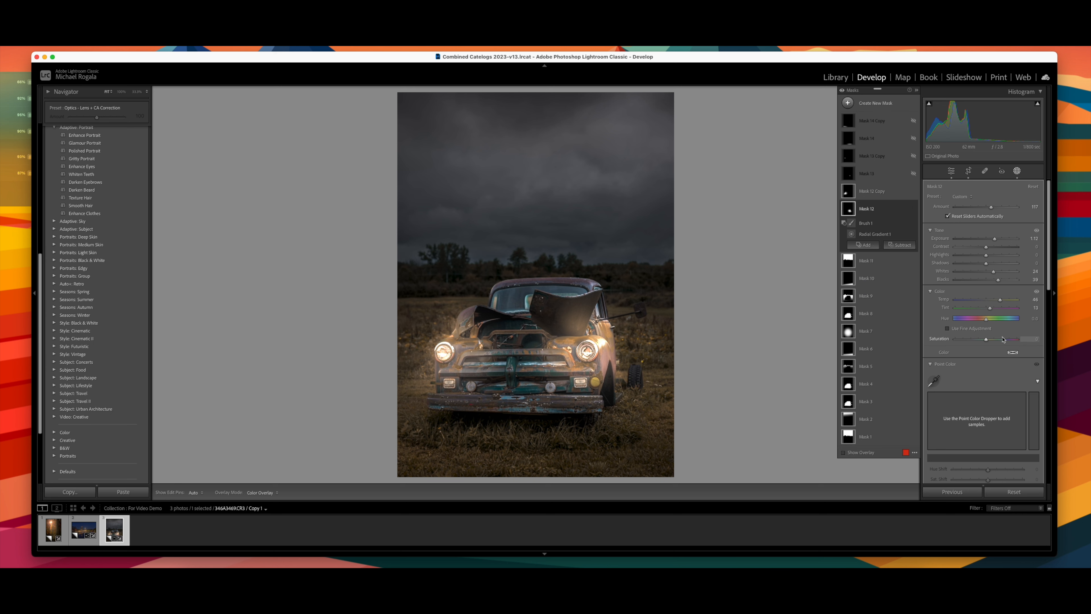
{"action": "scroll", "coordinate": [1003, 338], "scroll_direction": "down", "scroll_amount": 3}
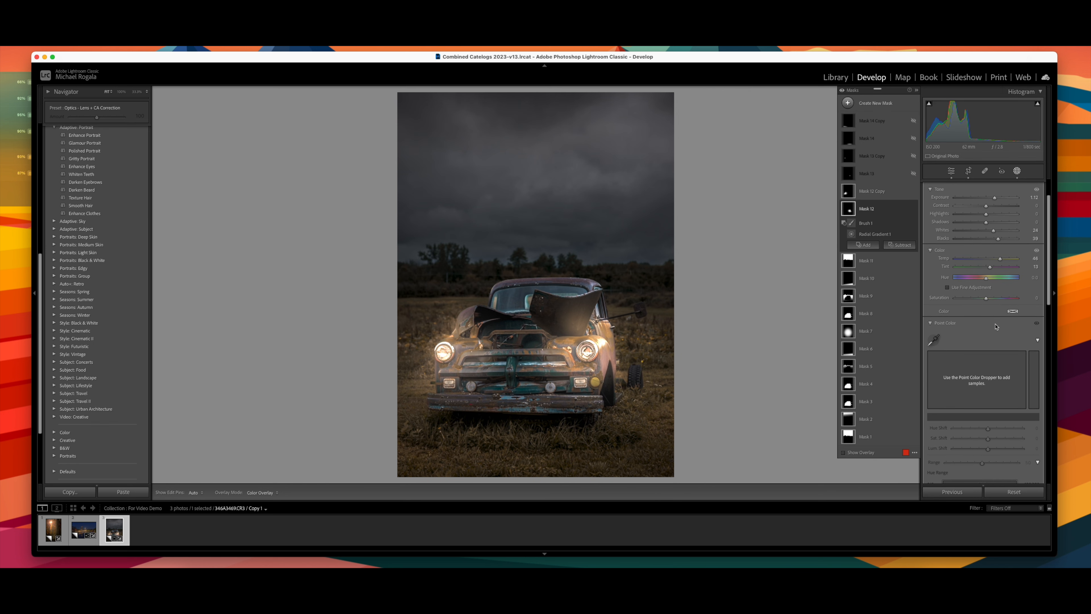
{"action": "scroll", "coordinate": [995, 327], "scroll_direction": "down", "scroll_amount": 15}
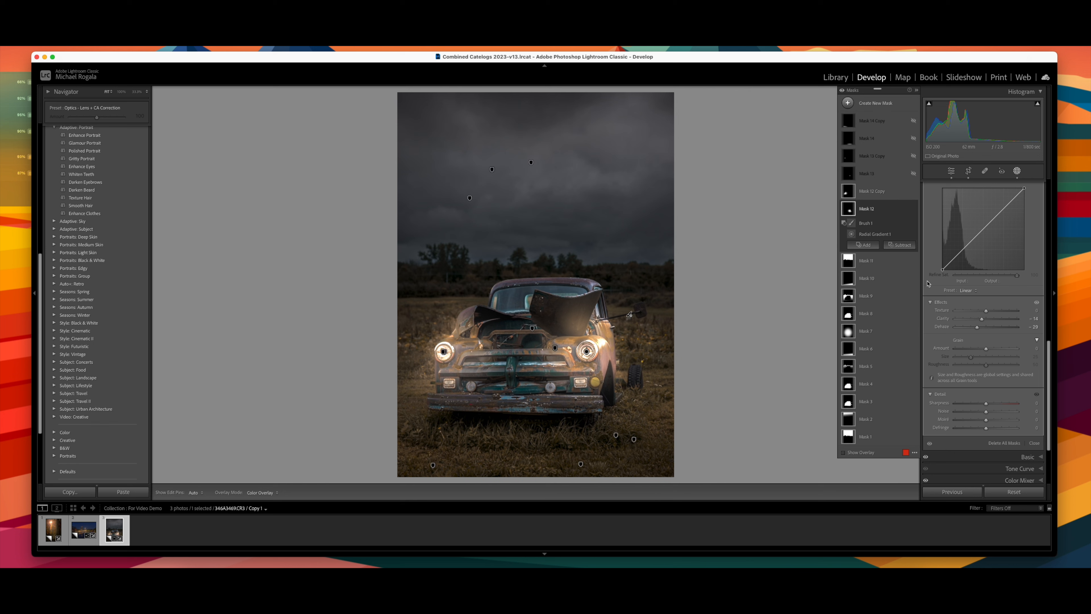
{"action": "scroll", "coordinate": [980, 221], "scroll_direction": "up", "scroll_amount": 5}
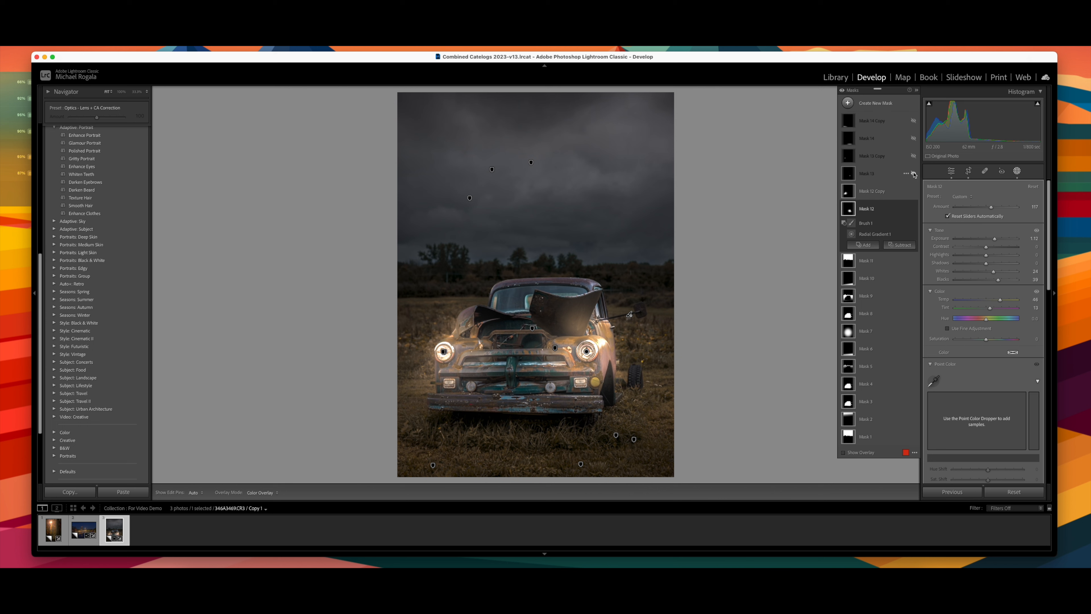
Show Mask 13 and Mask 13 Copy, compare the glow with Mask 12 Copy hidden and shown, and select Mask 13 Copy
{"action": "left_click", "coordinate": [914, 156]}
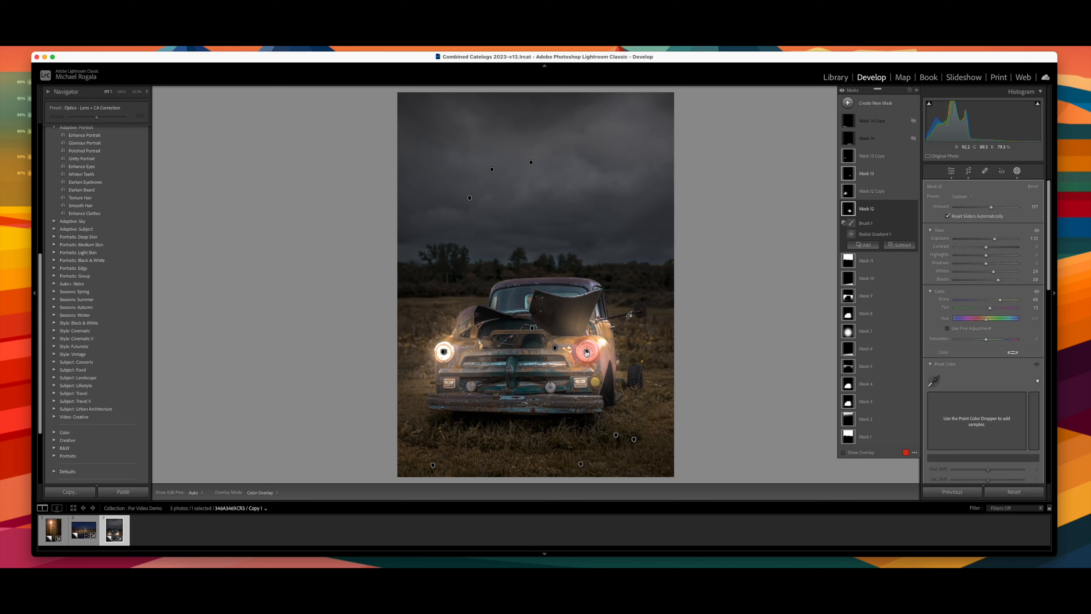
{"action": "left_click", "coordinate": [914, 192]}
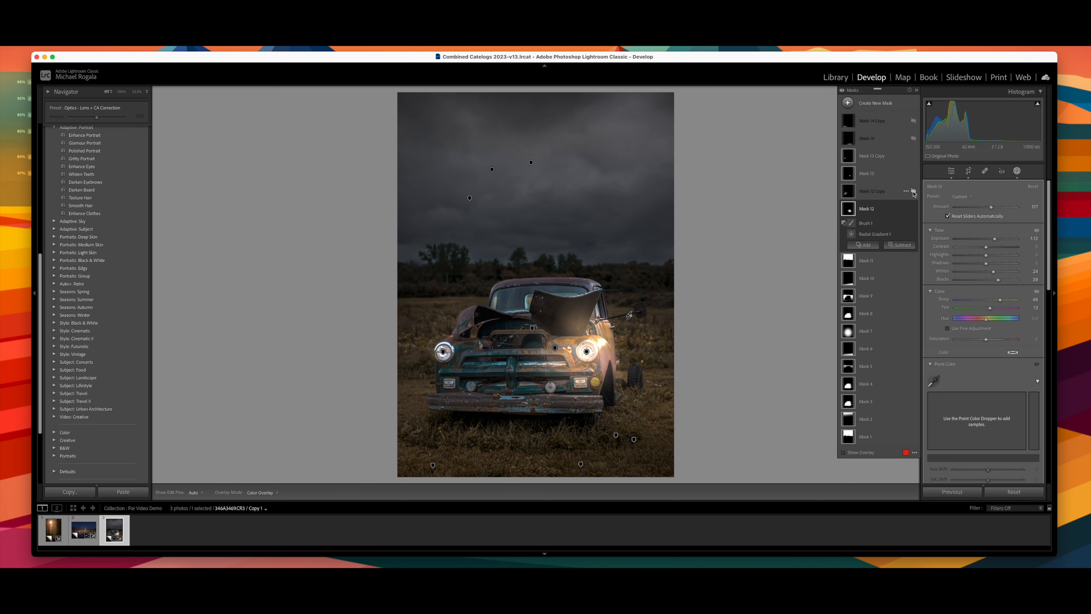
{"action": "left_click", "coordinate": [914, 192]}
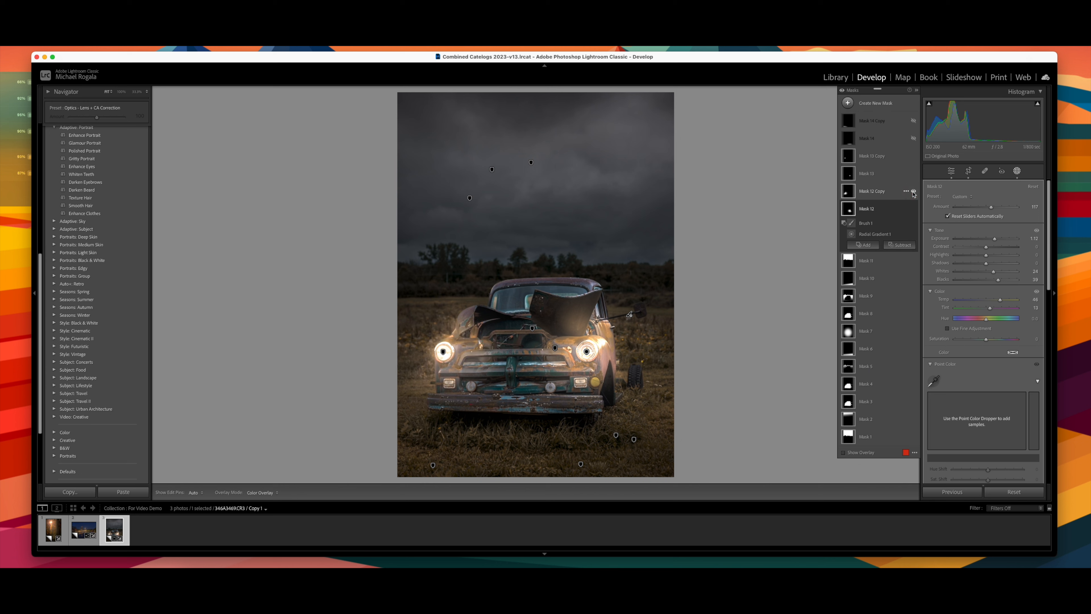
{"action": "left_click", "coordinate": [914, 174]}
{"action": "left_click", "coordinate": [872, 156]}
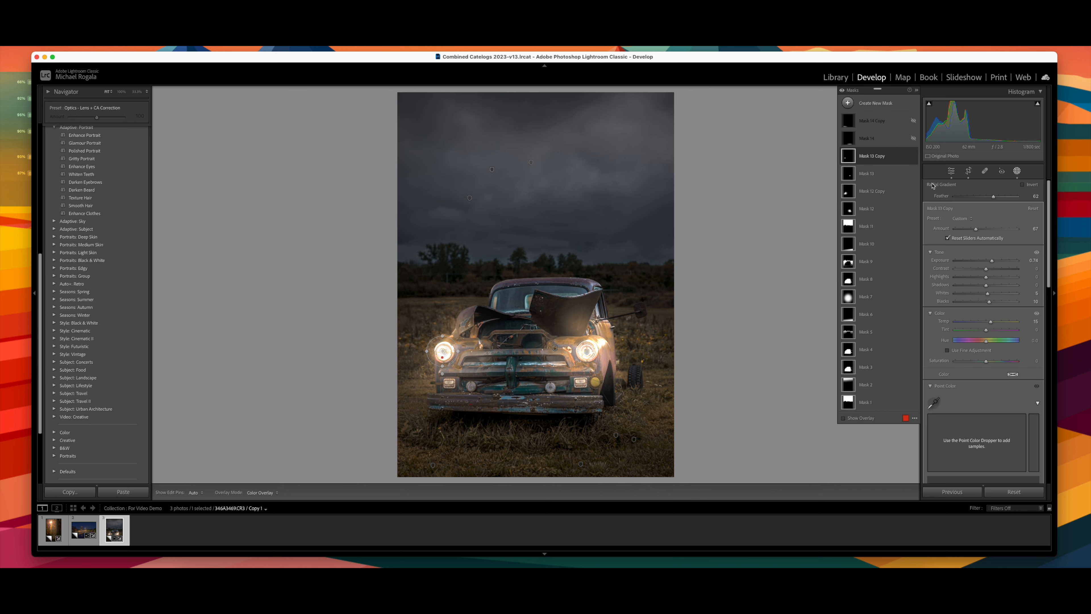
Examine Mask 12 Copy's subtracting Brush 1 beside the truck by hiding and showing it
{"action": "left_click", "coordinate": [873, 193]}
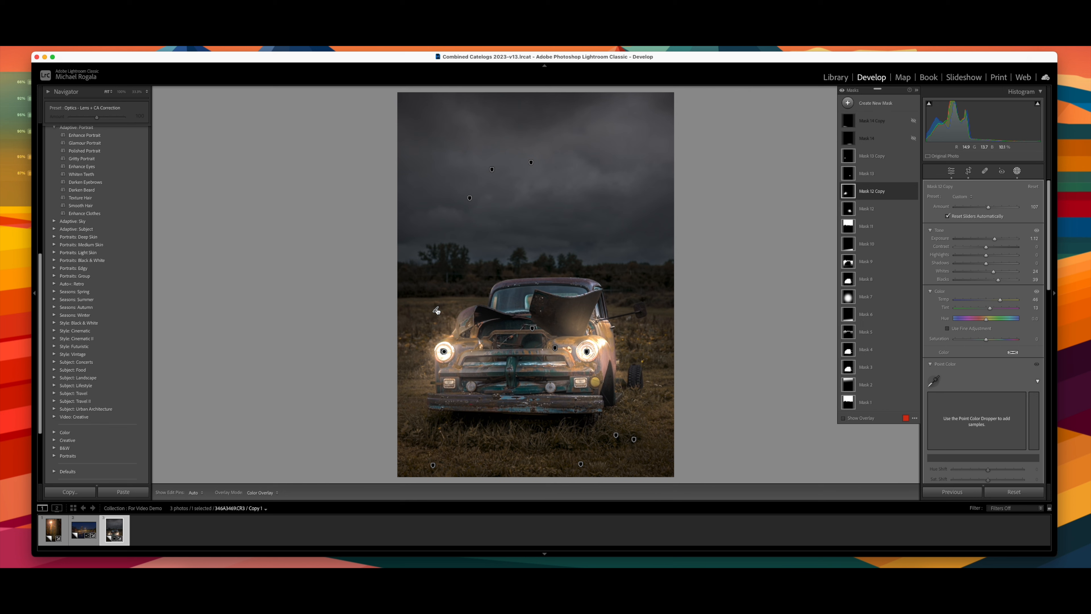
{"action": "mouse_move", "coordinate": [436, 310]}
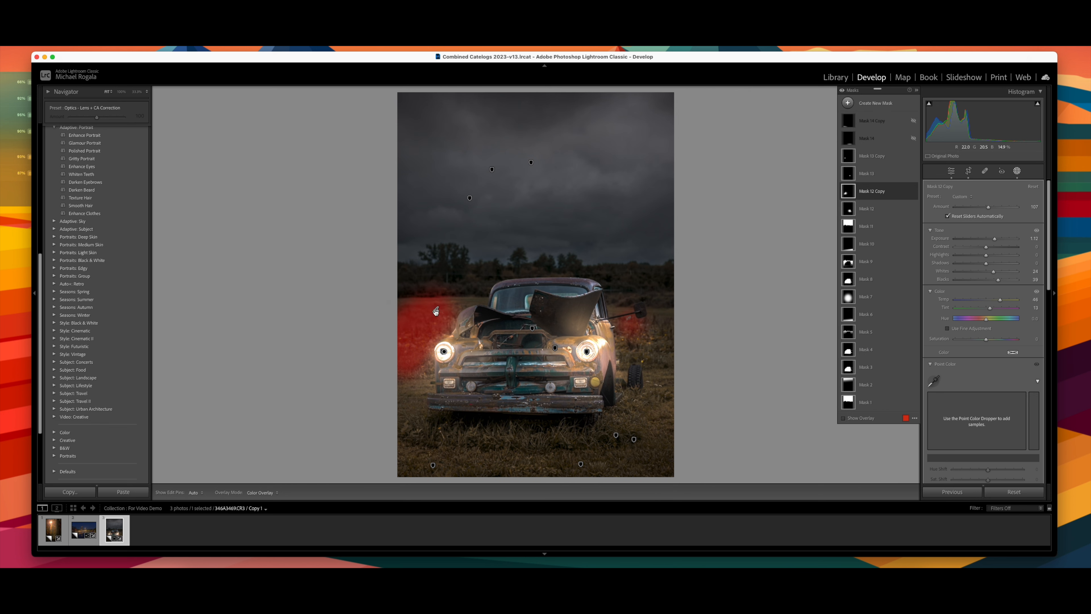
{"action": "left_click", "coordinate": [435, 310]}
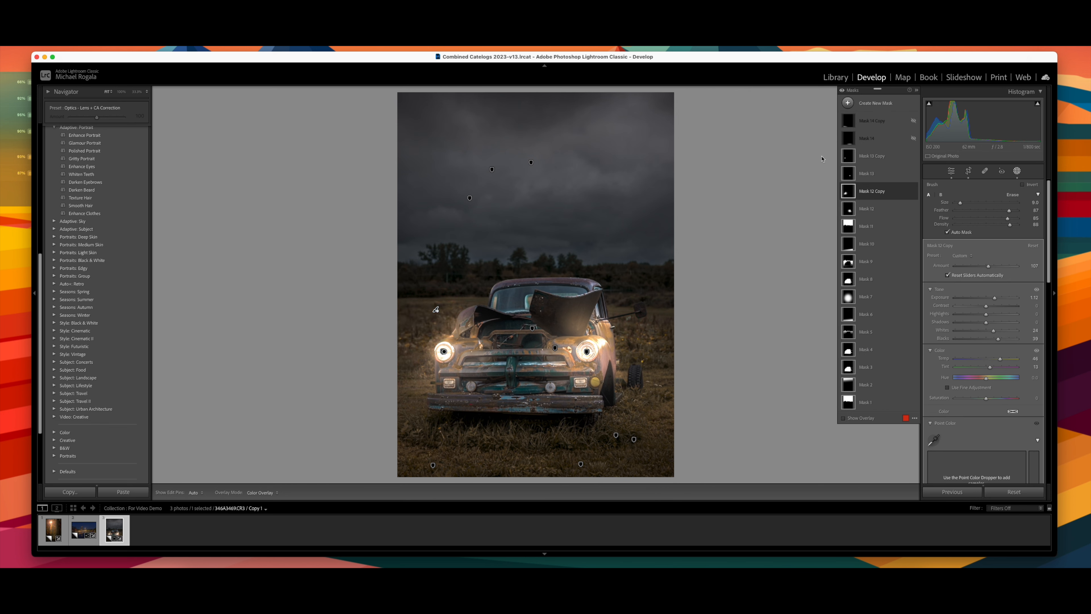
{"action": "left_click", "coordinate": [898, 193]}
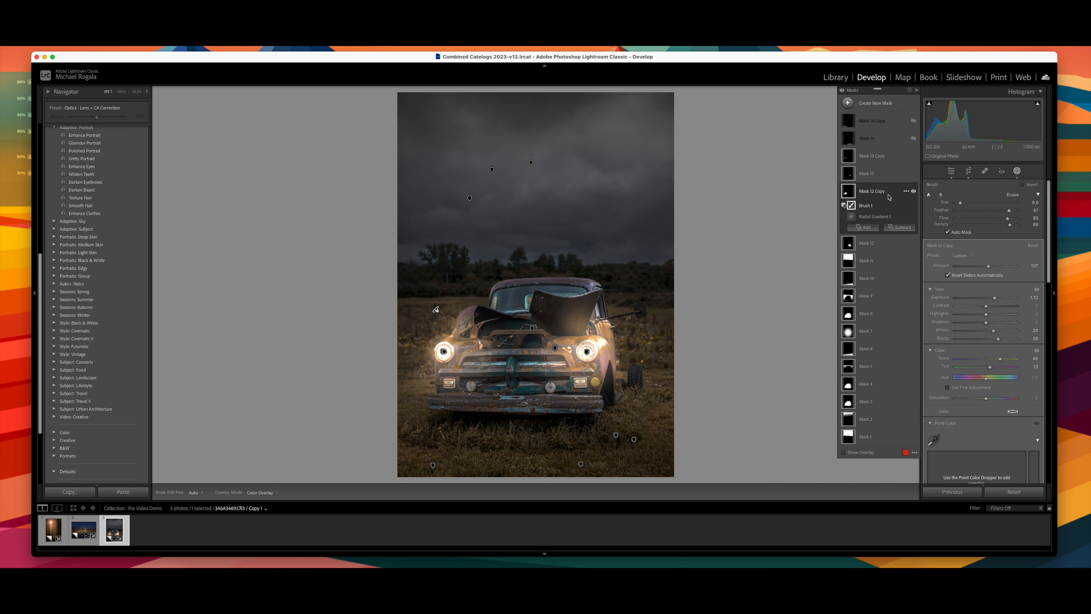
{"action": "left_click", "coordinate": [914, 206]}
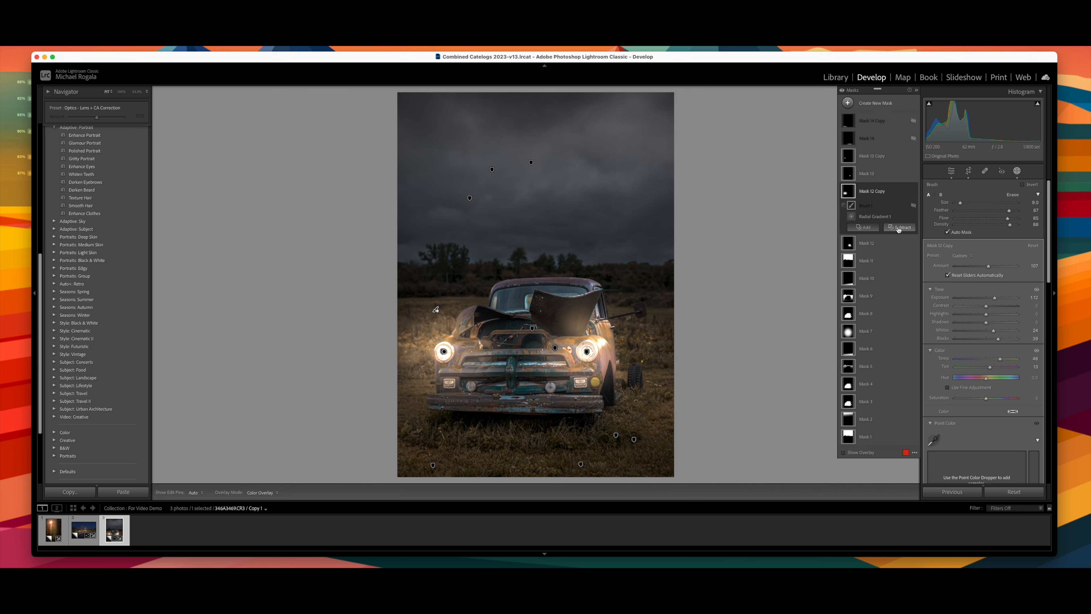
{"action": "left_click", "coordinate": [914, 205]}
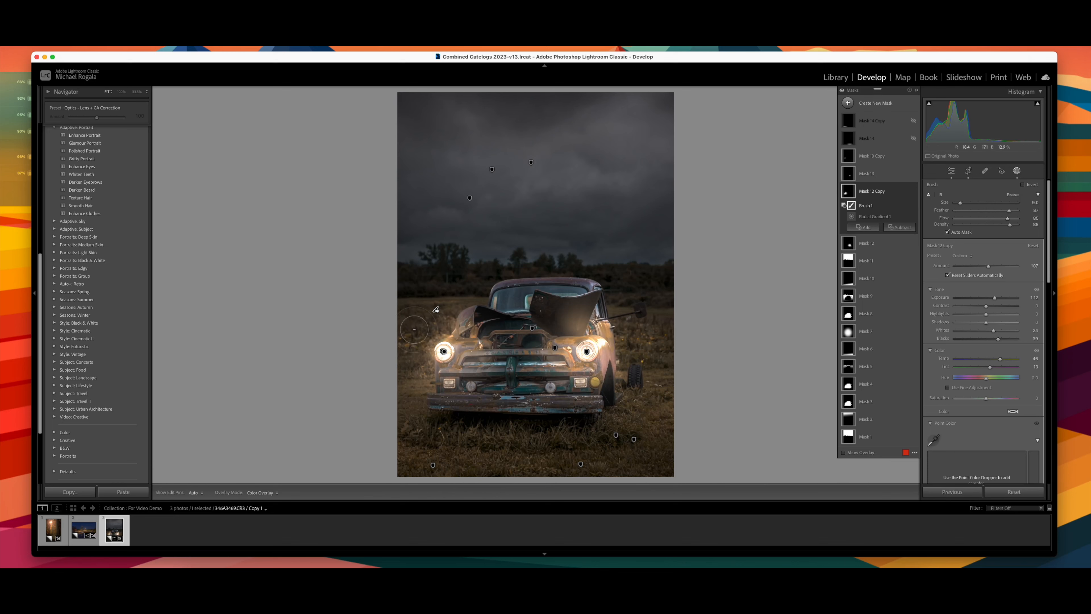
{"action": "mouse_move", "coordinate": [436, 310]}
{"action": "left_mouse_down"}
{"action": "mouse_move", "coordinate": [453, 309]}
{"action": "mouse_move", "coordinate": [436, 312]}
{"action": "left_mouse_up"}
{"action": "left_click_drag", "start_coordinate": [614, 322], "coordinate": [622, 312]}
Select Brush 1 of Mask 12 and hide the masking pins on the photo
{"action": "left_click", "coordinate": [879, 243]}
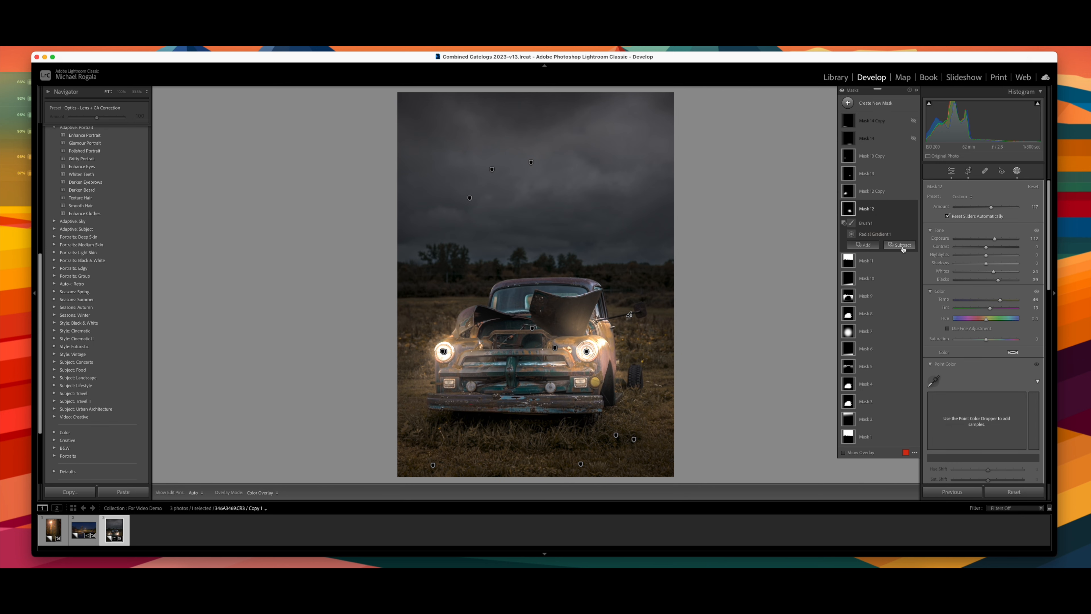
{"action": "left_click", "coordinate": [864, 223]}
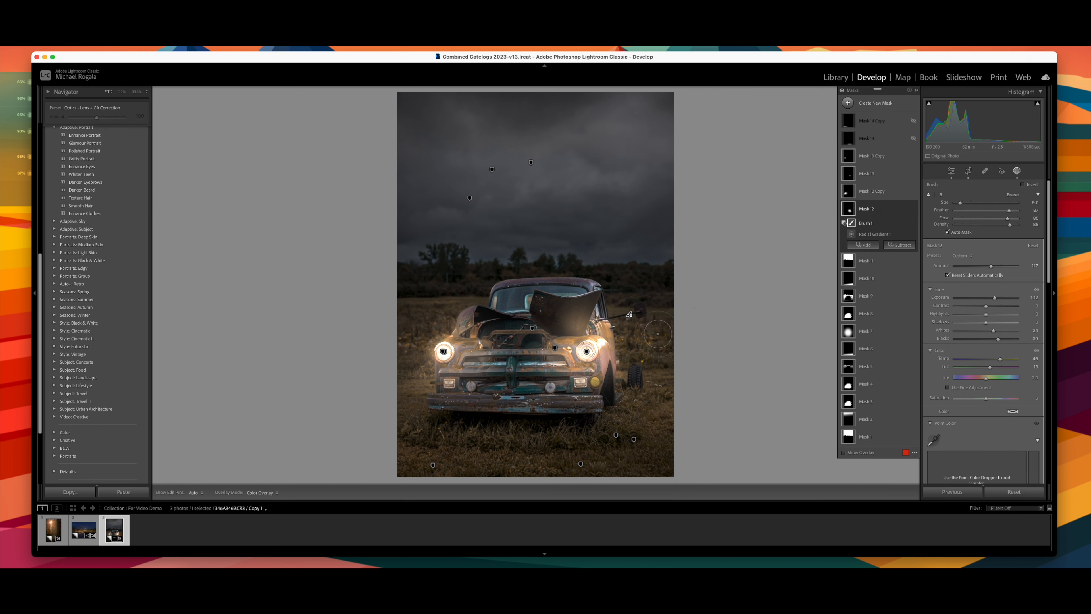
{"action": "key", "text": "h"}
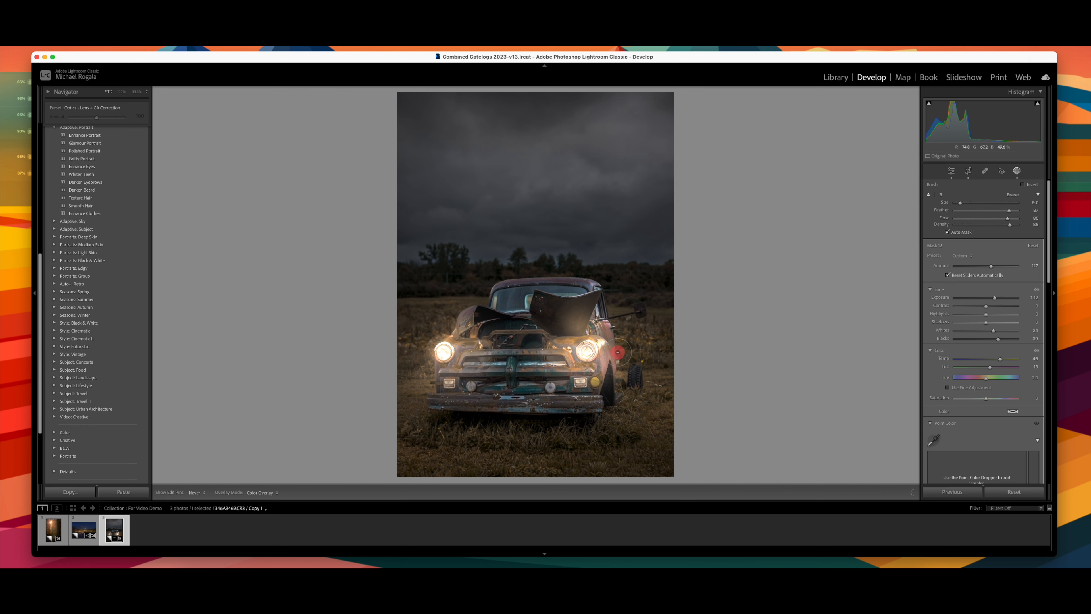
Show the masking pins again, collapse Mask 12's components, and turn on Mask 14 and Mask 14 Copy
{"action": "key", "text": "h"}
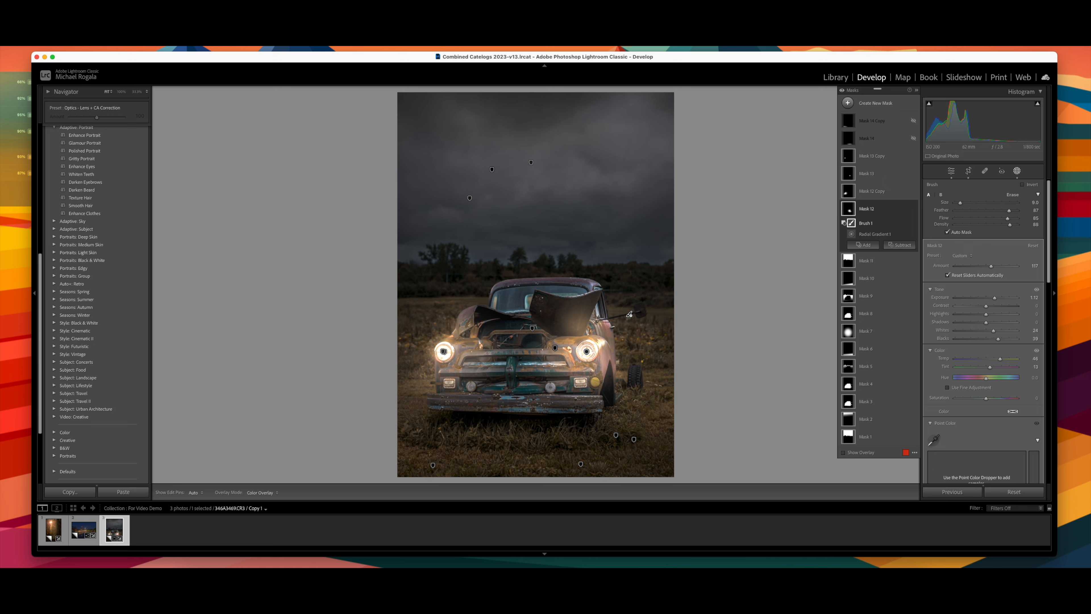
{"action": "left_click", "coordinate": [893, 209]}
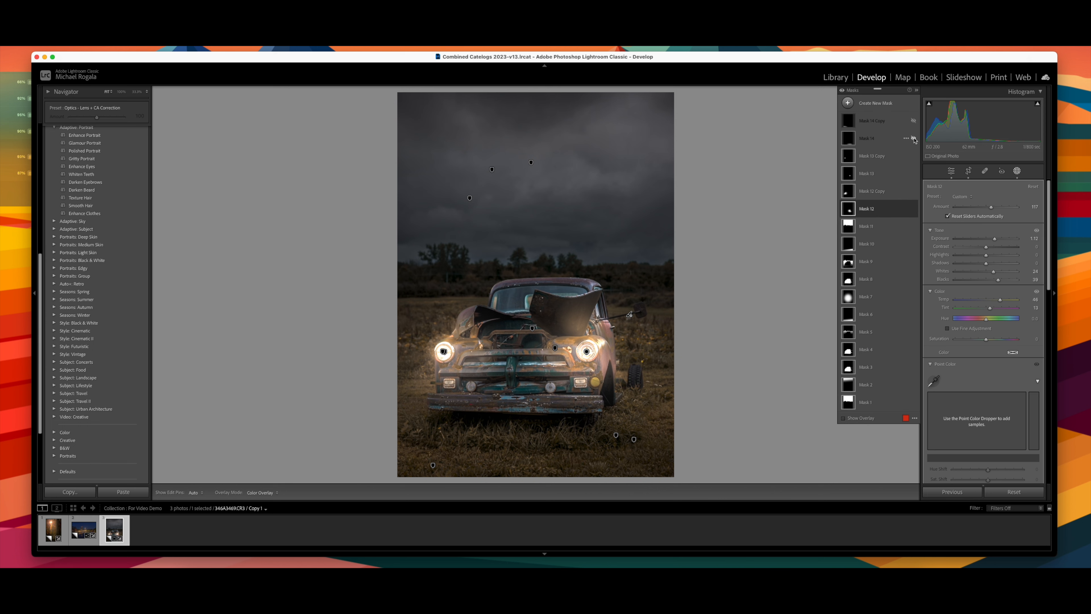
{"action": "left_click", "coordinate": [914, 121]}
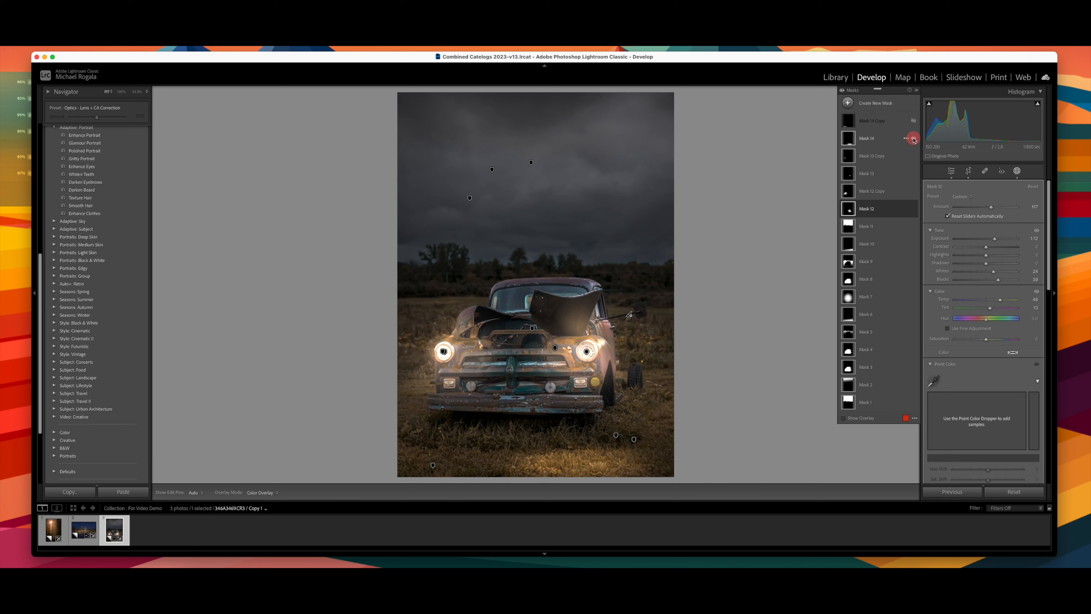
{"action": "left_click", "coordinate": [914, 121]}
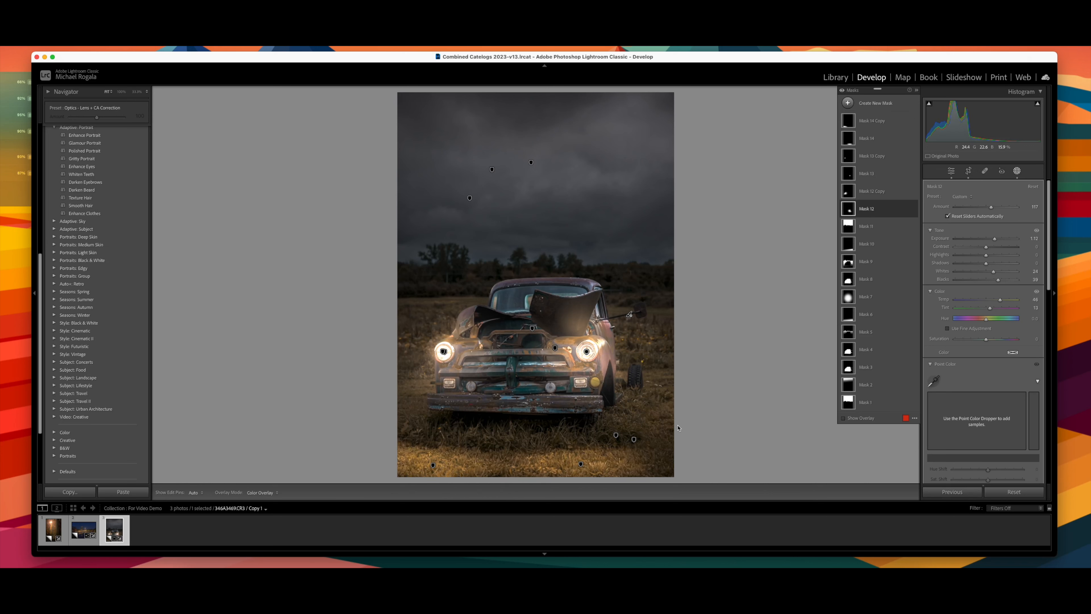
Select Mask 14 Copy and adjust the position, tilt and width of its radial gradient on the grass in the photo's lower-left corner
{"action": "left_click", "coordinate": [581, 465]}
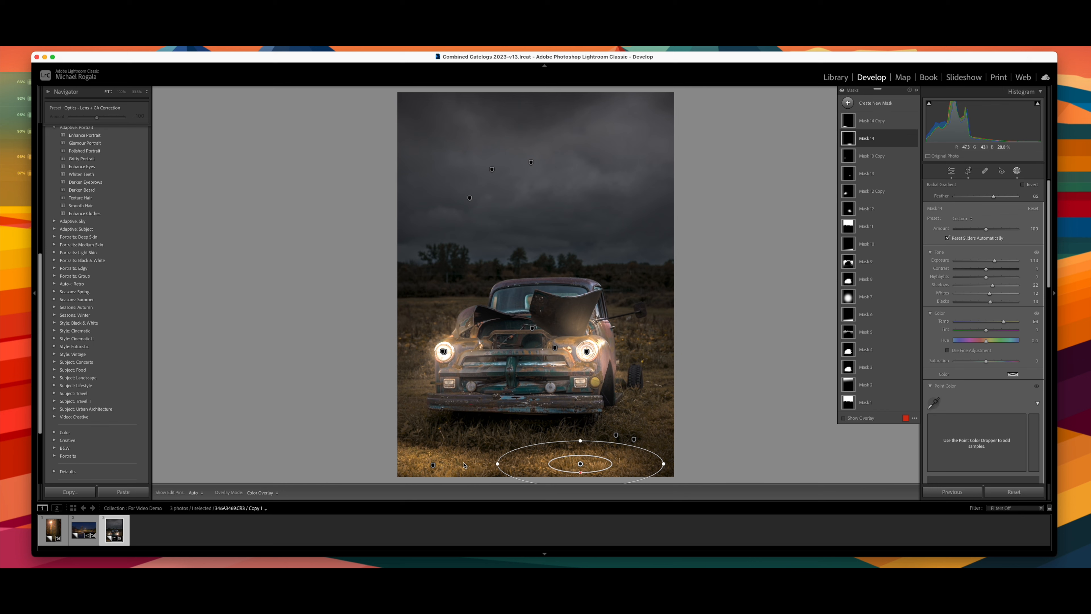
{"action": "left_click", "coordinate": [433, 465]}
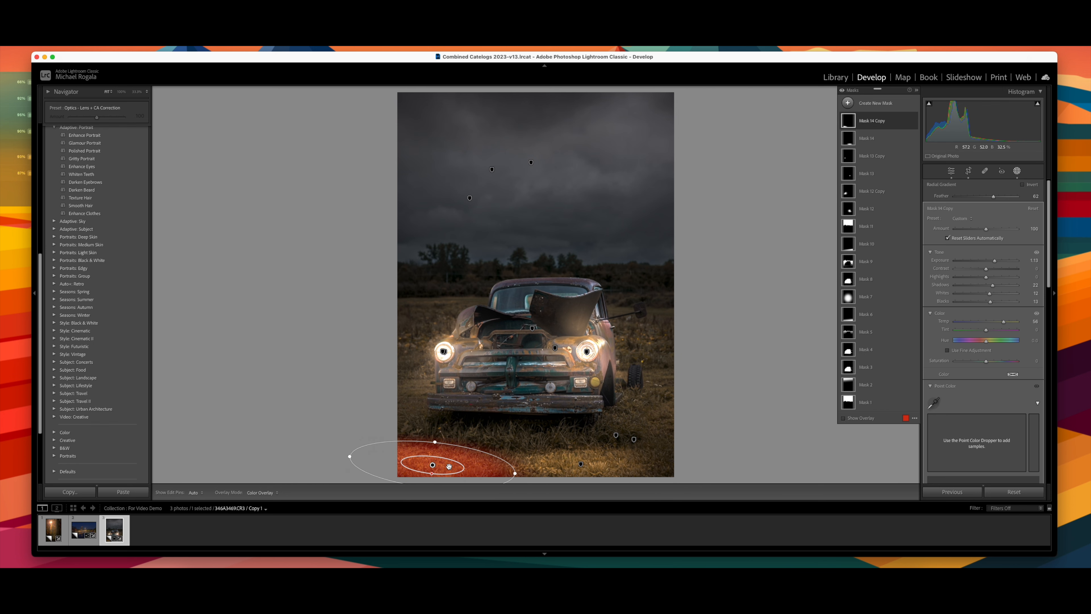
{"action": "mouse_move", "coordinate": [430, 466]}
{"action": "left_mouse_down"}
{"action": "mouse_move", "coordinate": [436, 447]}
{"action": "mouse_move", "coordinate": [434, 479]}
{"action": "mouse_move", "coordinate": [434, 462]}
{"action": "left_mouse_up"}
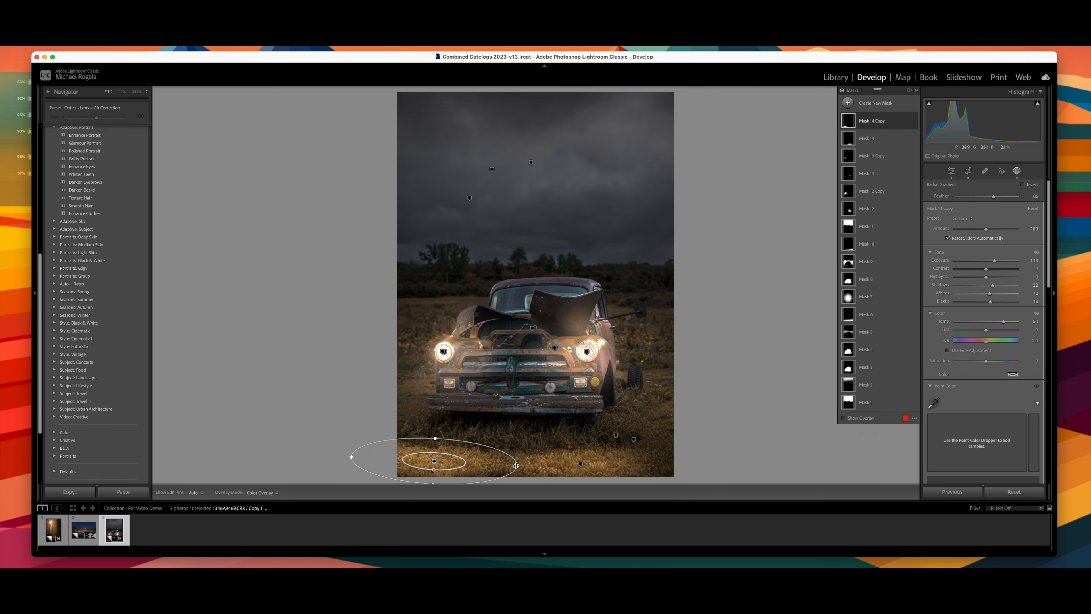
{"action": "left_click_drag", "start_coordinate": [517, 465], "coordinate": [495, 464]}
Select Mask 14 on the lower-right grass, review its adjustments, and set its Dehaze to -16
{"action": "left_click", "coordinate": [580, 463]}
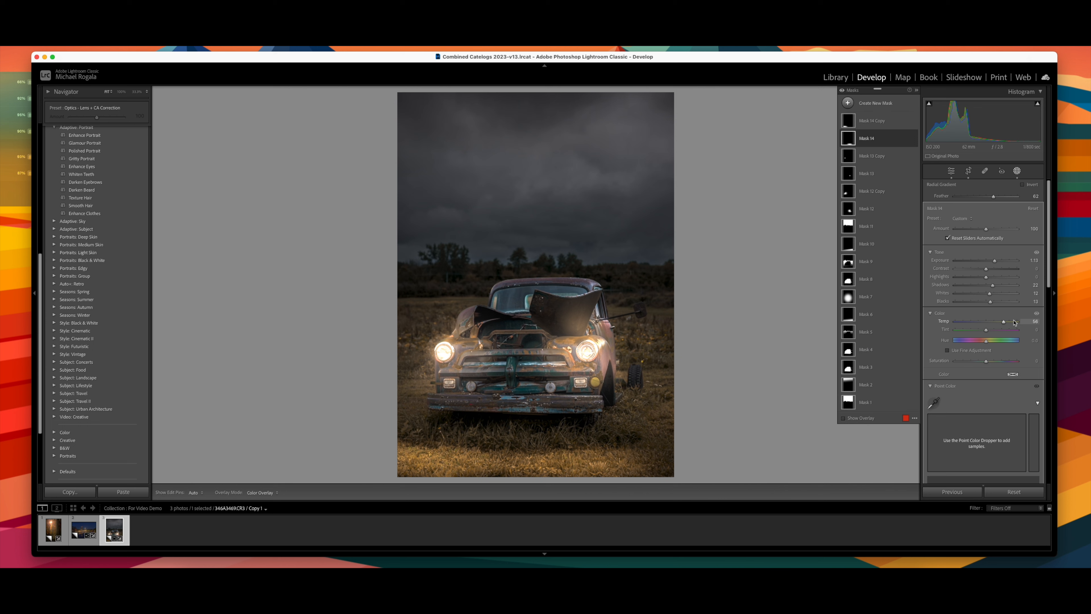
{"action": "scroll", "coordinate": [1016, 323], "scroll_direction": "down", "scroll_amount": 5}
{"action": "scroll", "coordinate": [1017, 320], "scroll_direction": "down", "scroll_amount": 3}
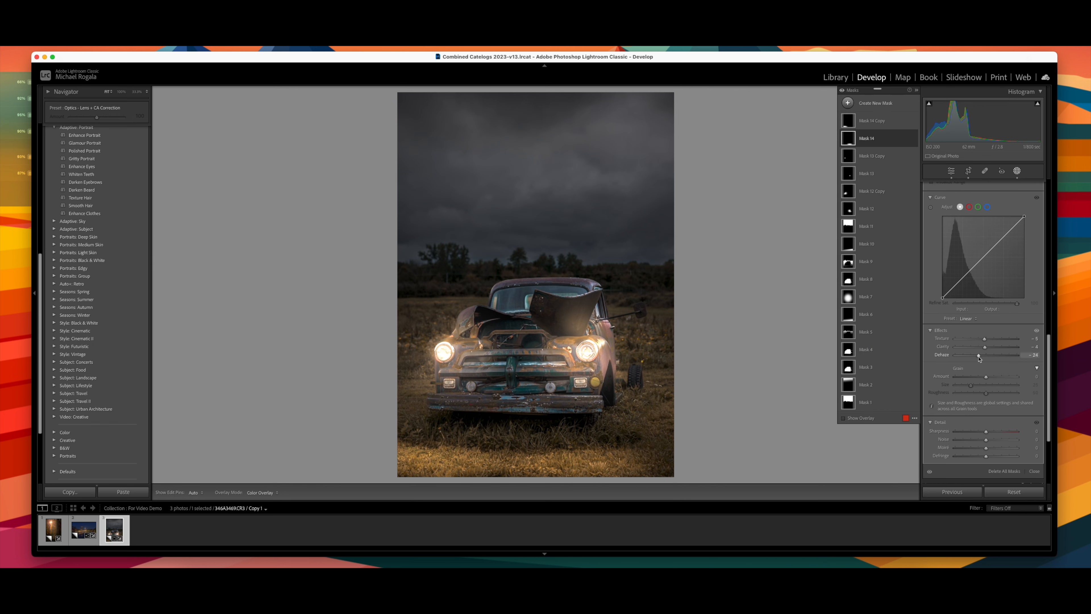
{"action": "left_click_drag", "start_coordinate": [978, 356], "coordinate": [981, 357]}
{"action": "scroll", "coordinate": [1007, 357], "scroll_direction": "up", "scroll_amount": 5}
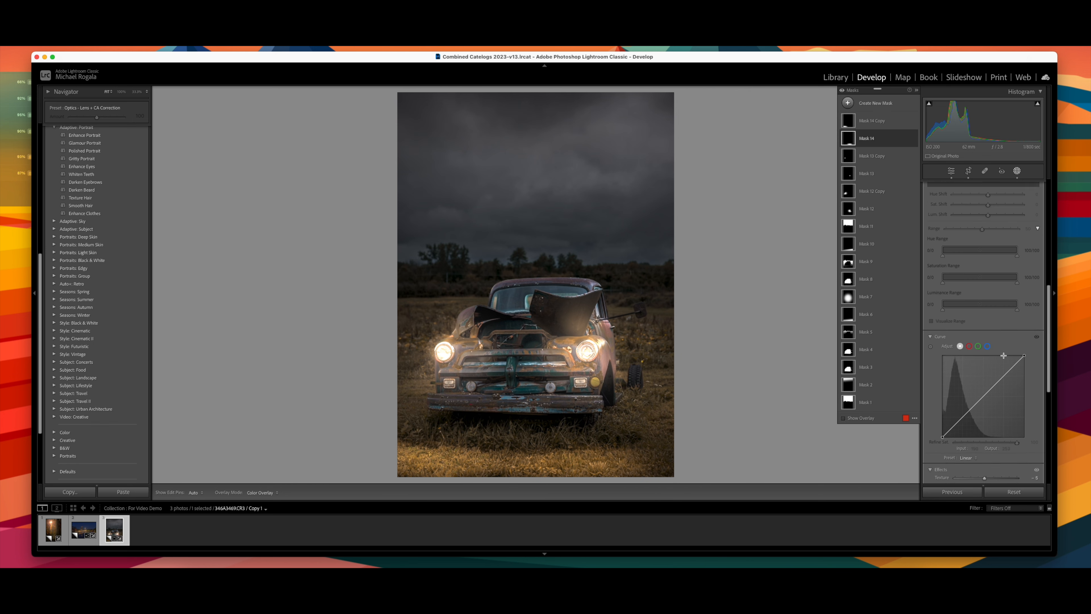
{"action": "scroll", "coordinate": [1005, 358], "scroll_direction": "down", "scroll_amount": 8}
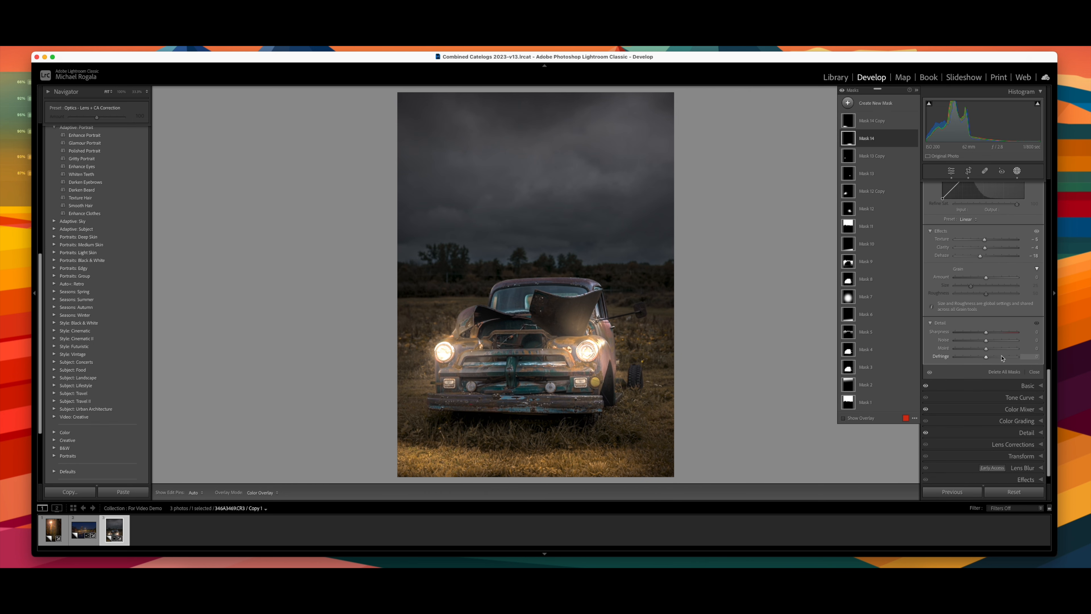
Close masking and compare the truck photo with the Basic adjustments switched off and on
{"action": "left_click", "coordinate": [1034, 373]}
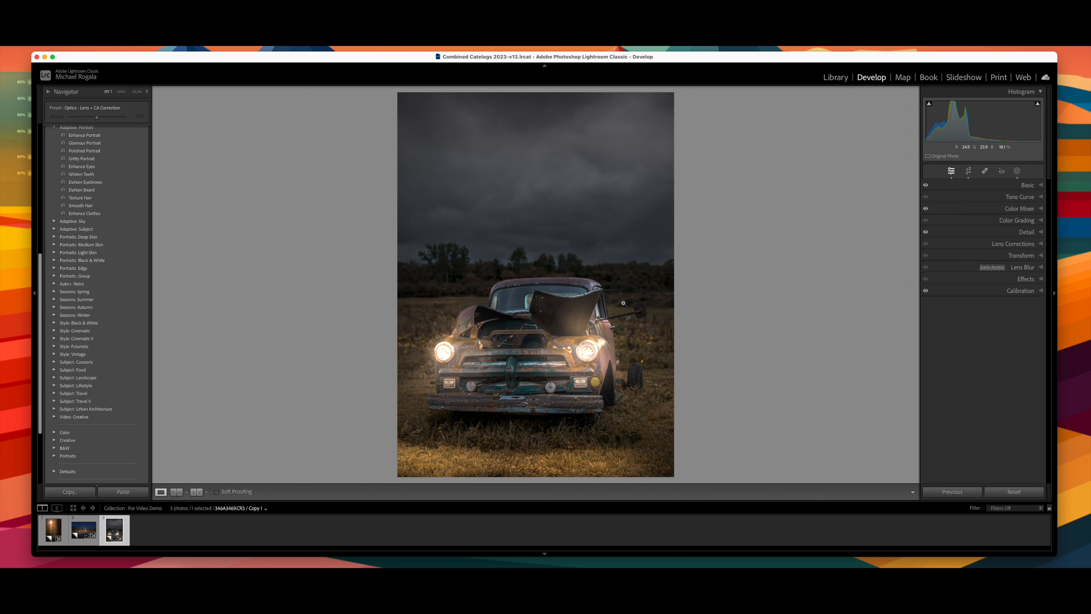
{"action": "left_click", "coordinate": [927, 186]}
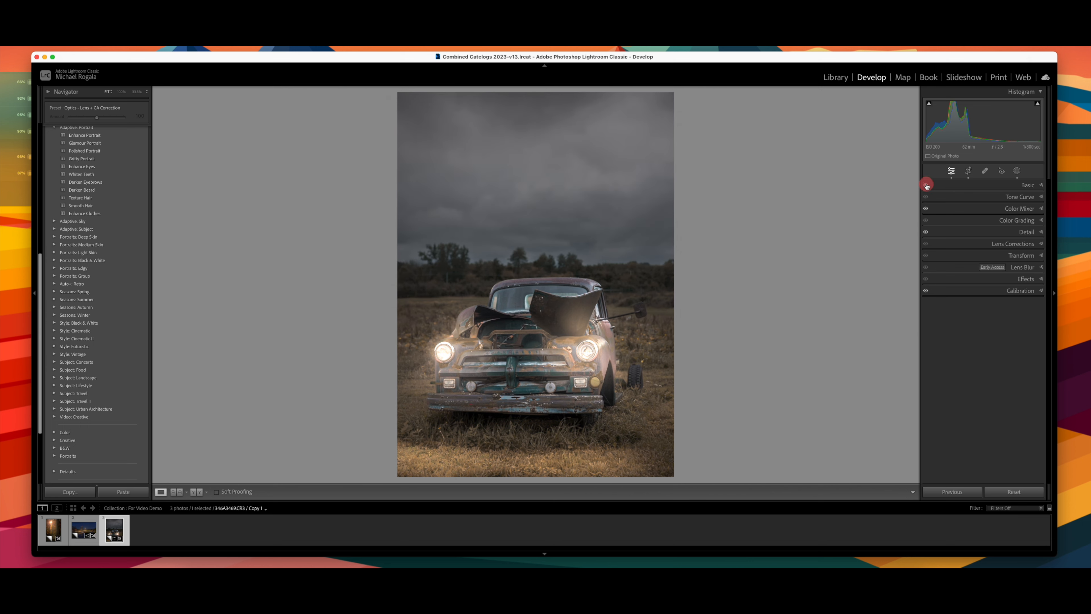
{"action": "left_click", "coordinate": [926, 185]}
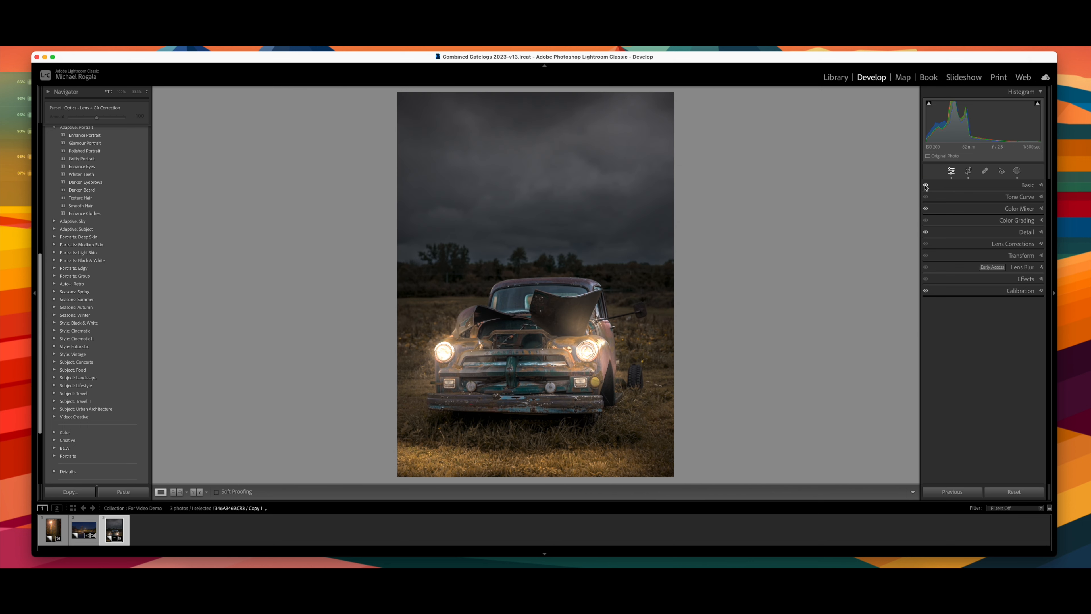